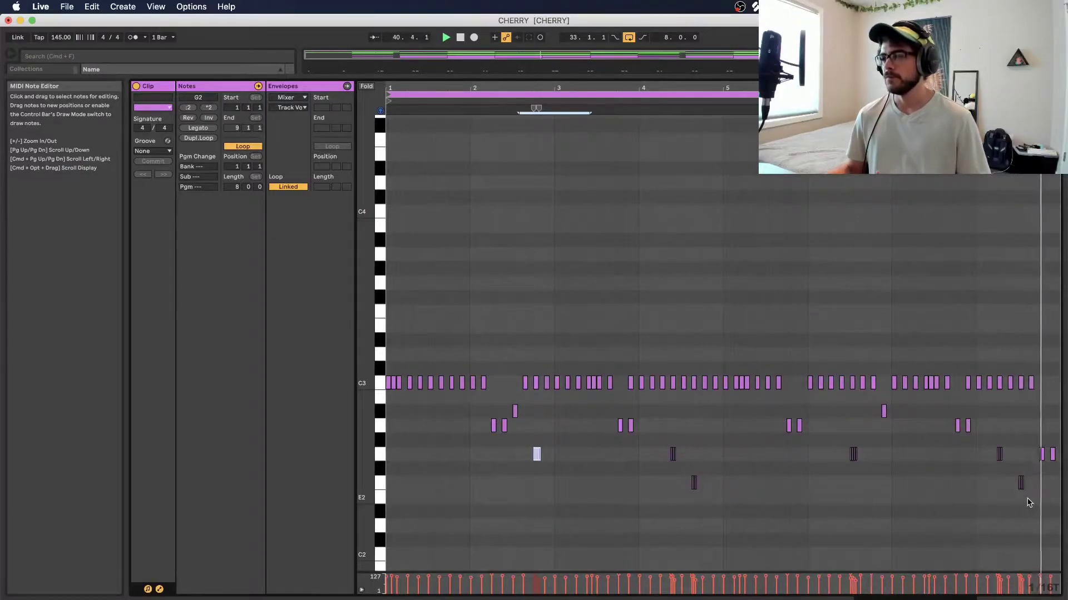
Step: Load the Looperator plug-in onto the HH track ahead of FabFilter Pro-Q 3 and reposition its window
{"action": "key", "text": "shift+Tab"}
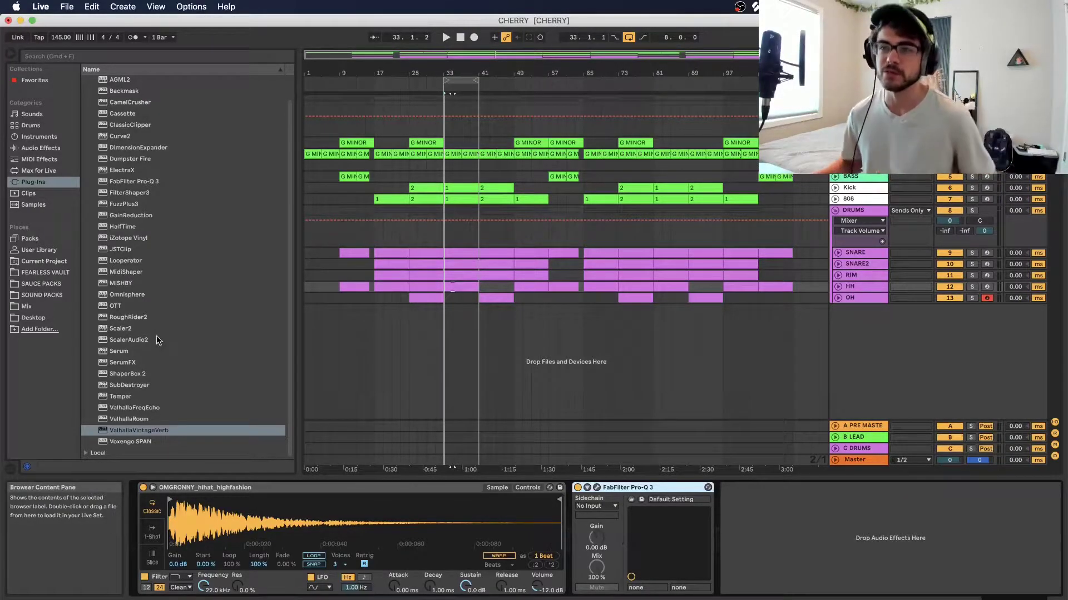
{"action": "left_click", "coordinate": [148, 260]}
{"action": "key", "text": "Return"}
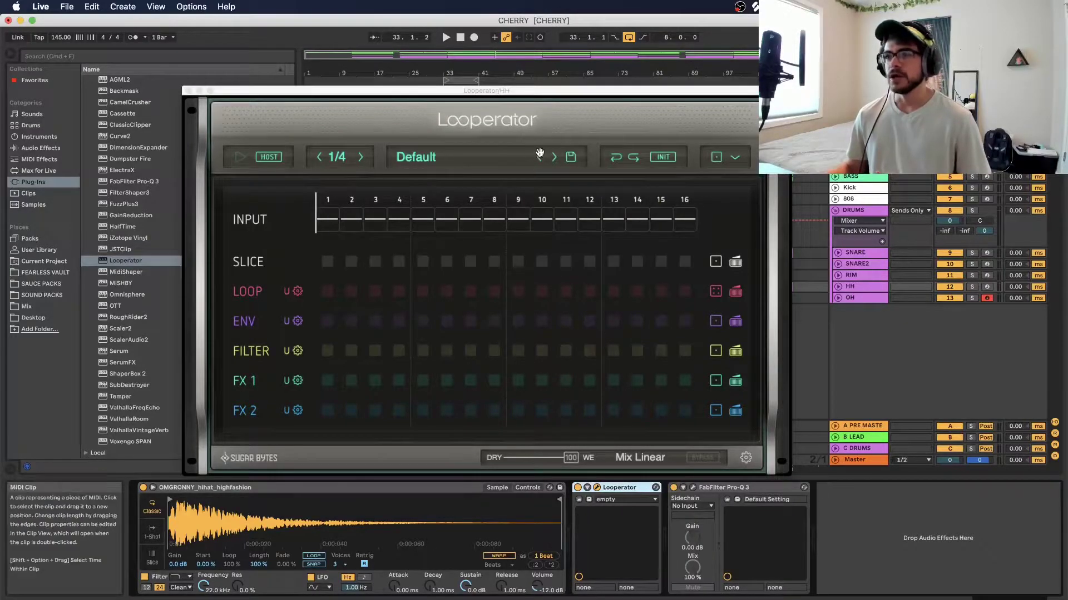
{"action": "left_click_drag", "start_coordinate": [531, 90], "coordinate": [502, 59]}
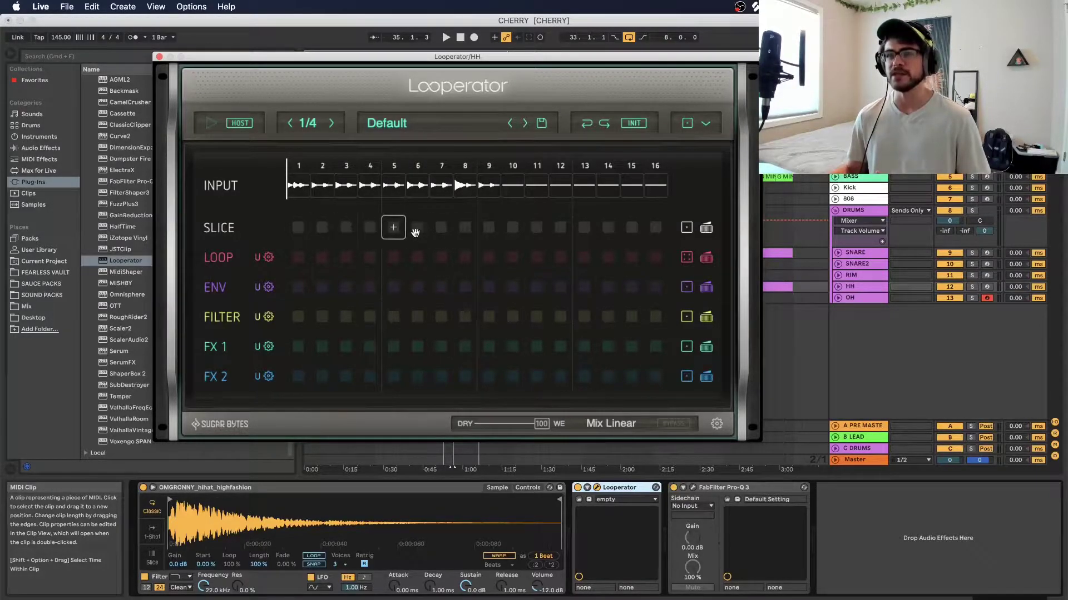
Step: Try out slice 8 on step 1 of the SLICE row, then clear that step
{"action": "left_click", "coordinate": [465, 228]}
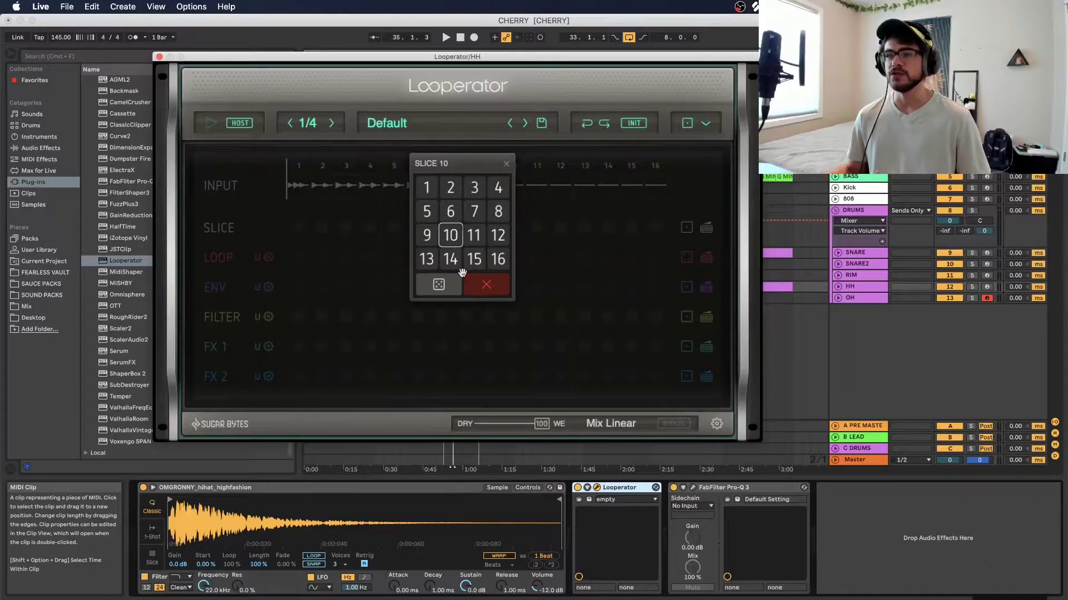
{"action": "left_click", "coordinate": [475, 288]}
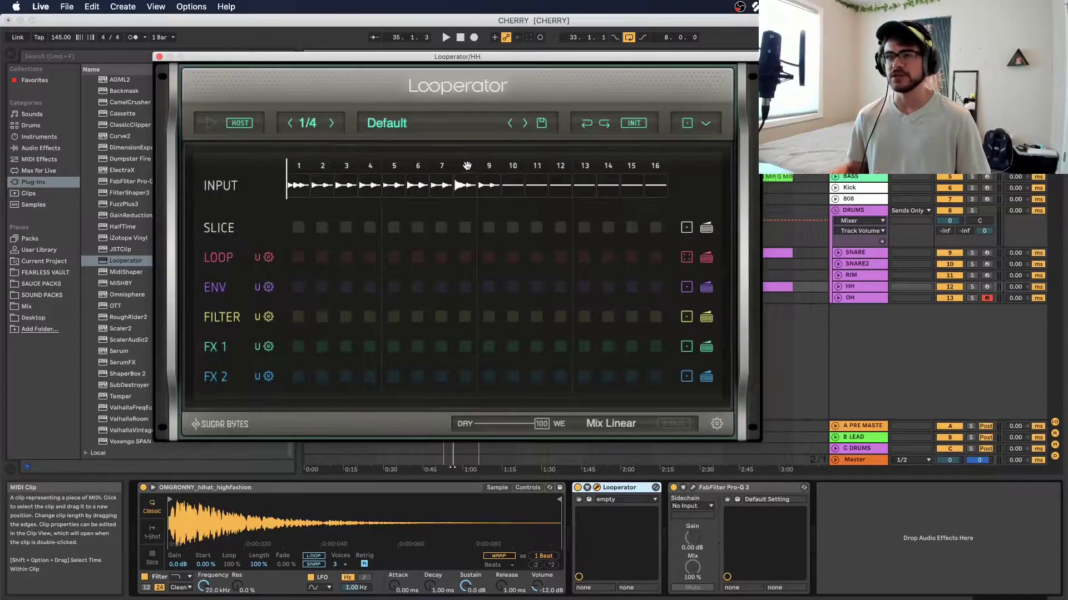
{"action": "left_click", "coordinate": [298, 227]}
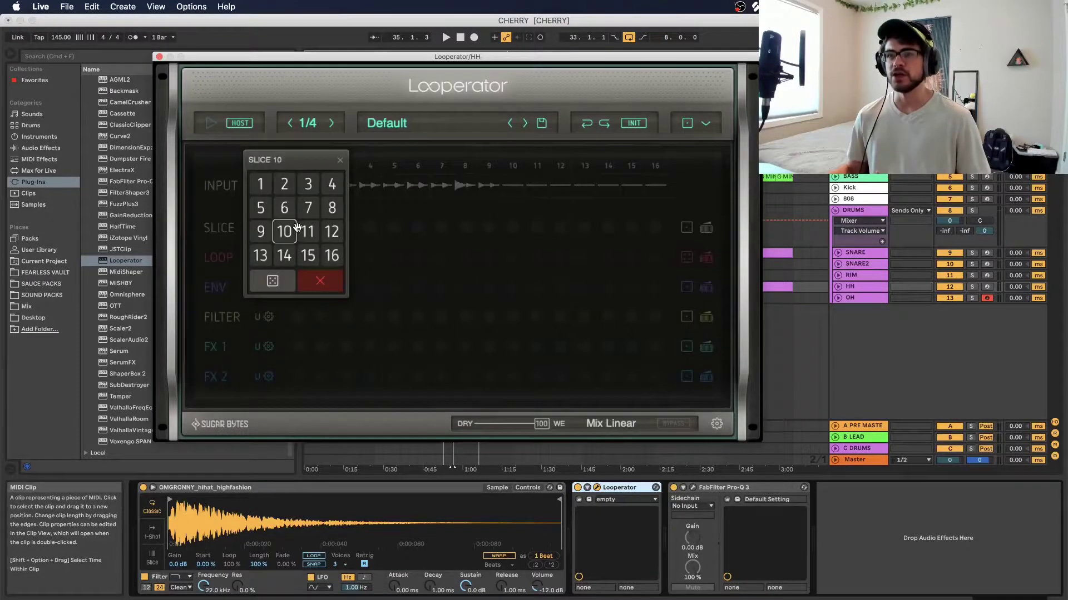
{"action": "left_click", "coordinate": [333, 208]}
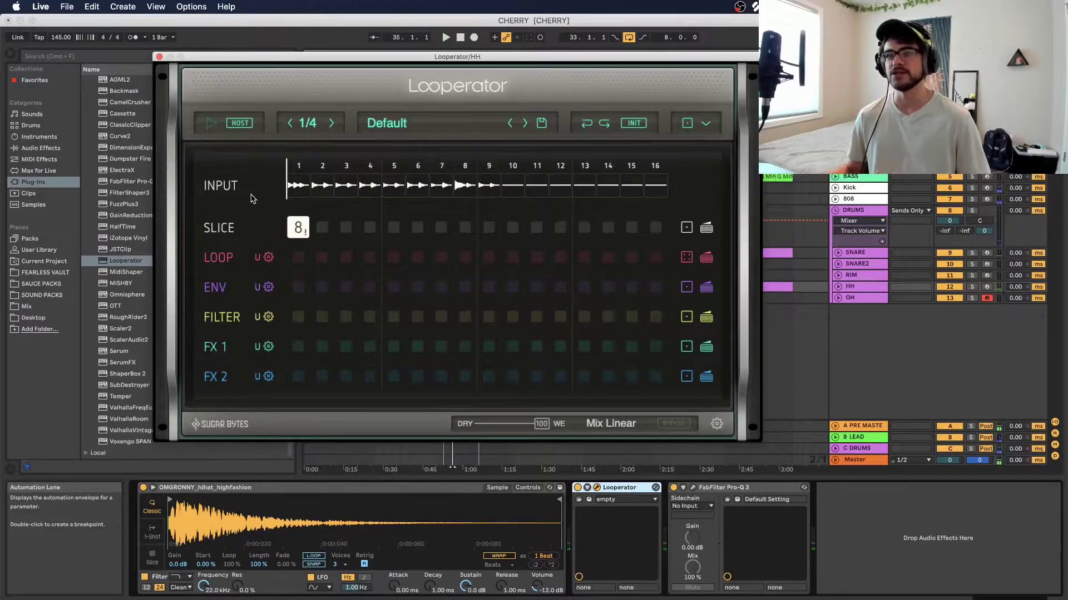
{"action": "left_click", "coordinate": [298, 227]}
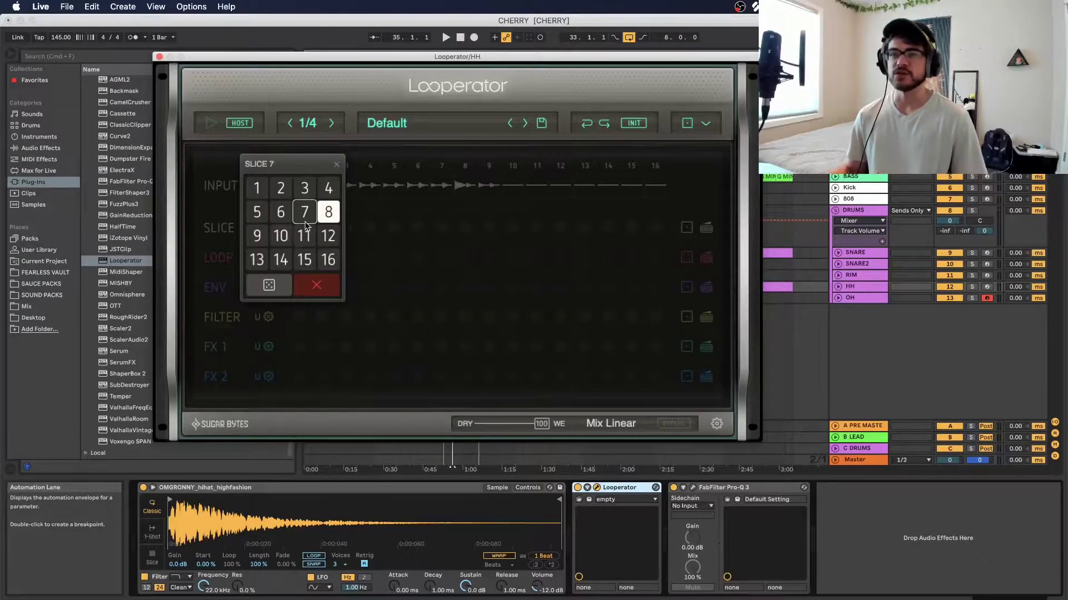
{"action": "left_click", "coordinate": [317, 286]}
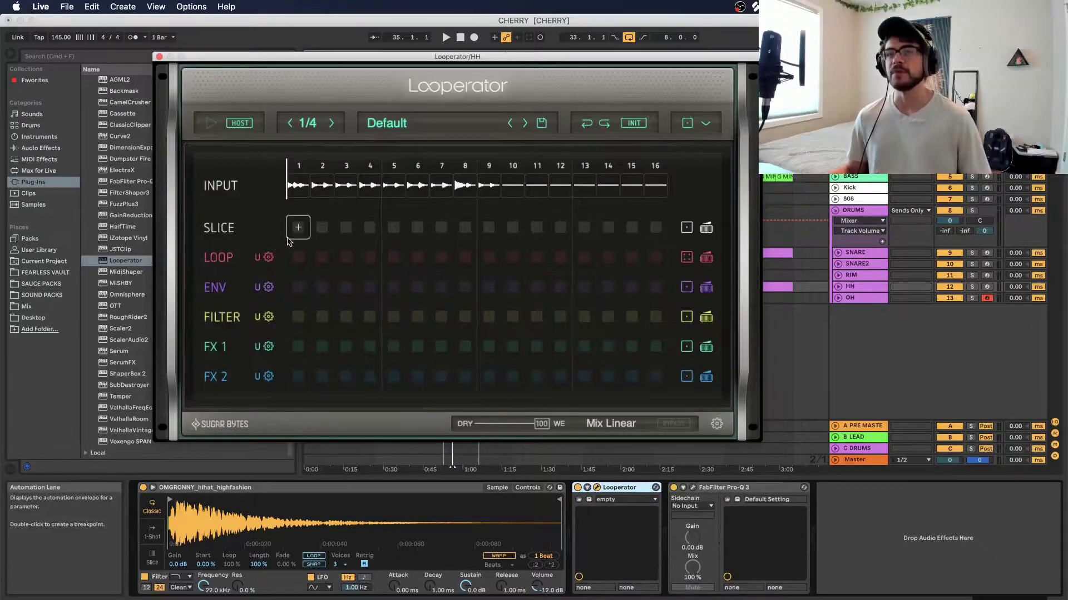
Step: Examine the effect choices available for step 1 in the LOOP, ENV, FILTER, FX 1 and FX 2 rows without assigning any
{"action": "left_click", "coordinate": [298, 257]}
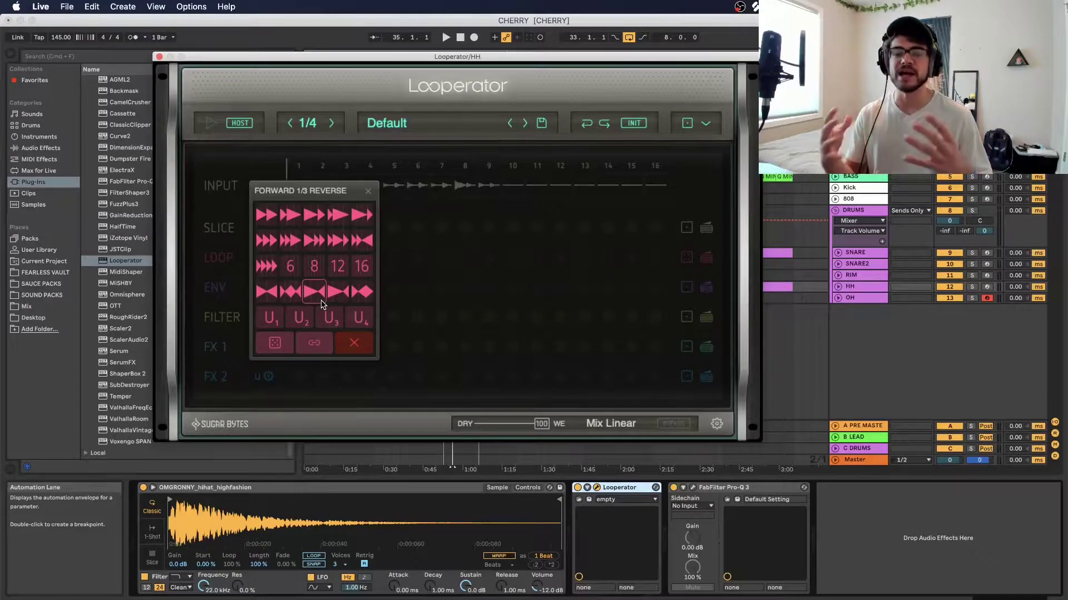
{"action": "left_click", "coordinate": [357, 347]}
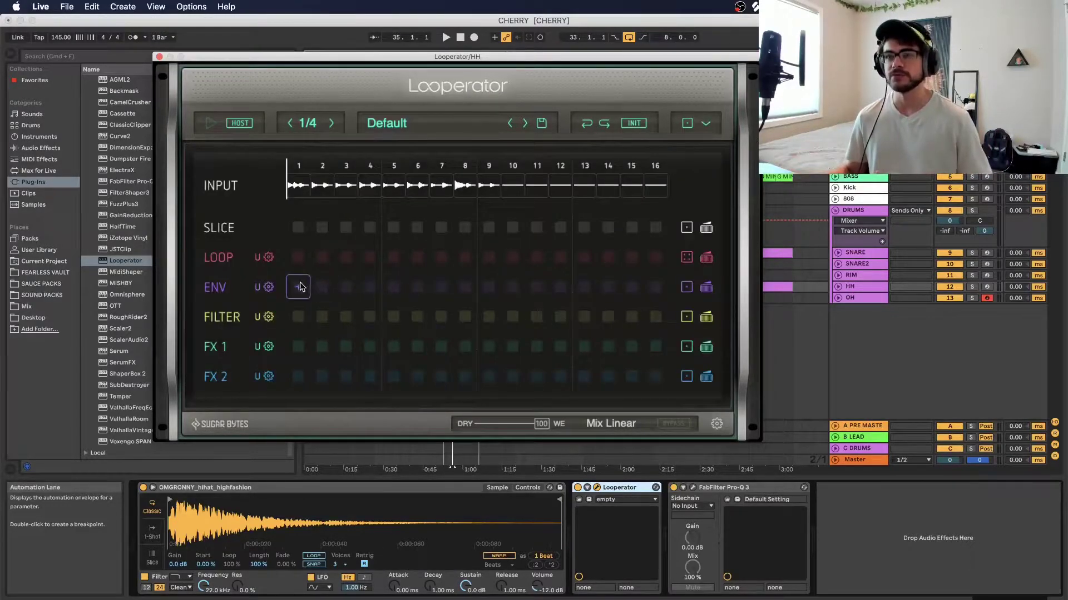
{"action": "left_click", "coordinate": [298, 287]}
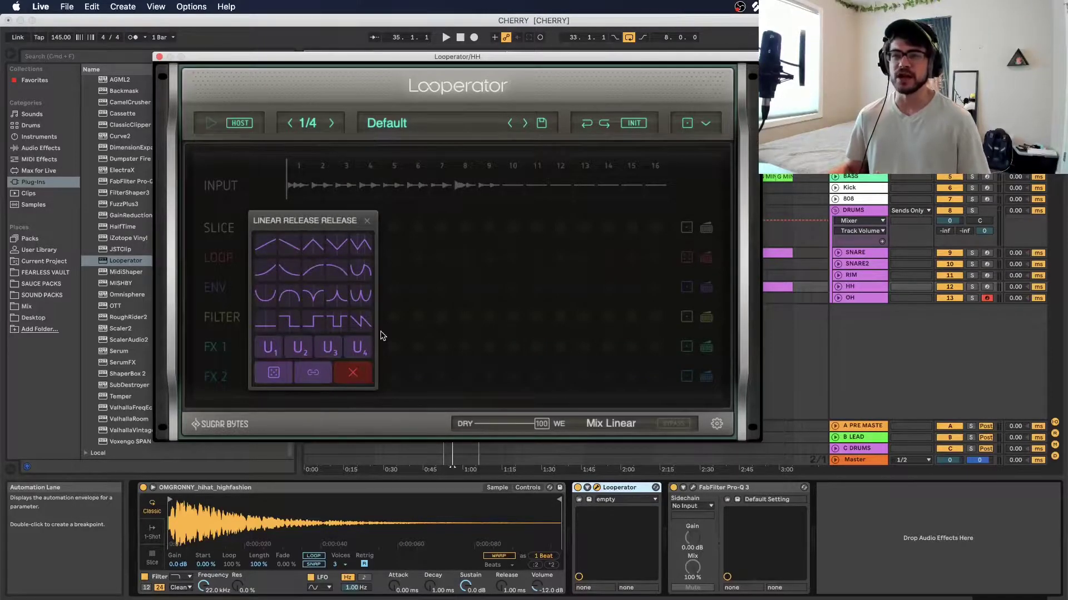
{"action": "left_click", "coordinate": [354, 373]}
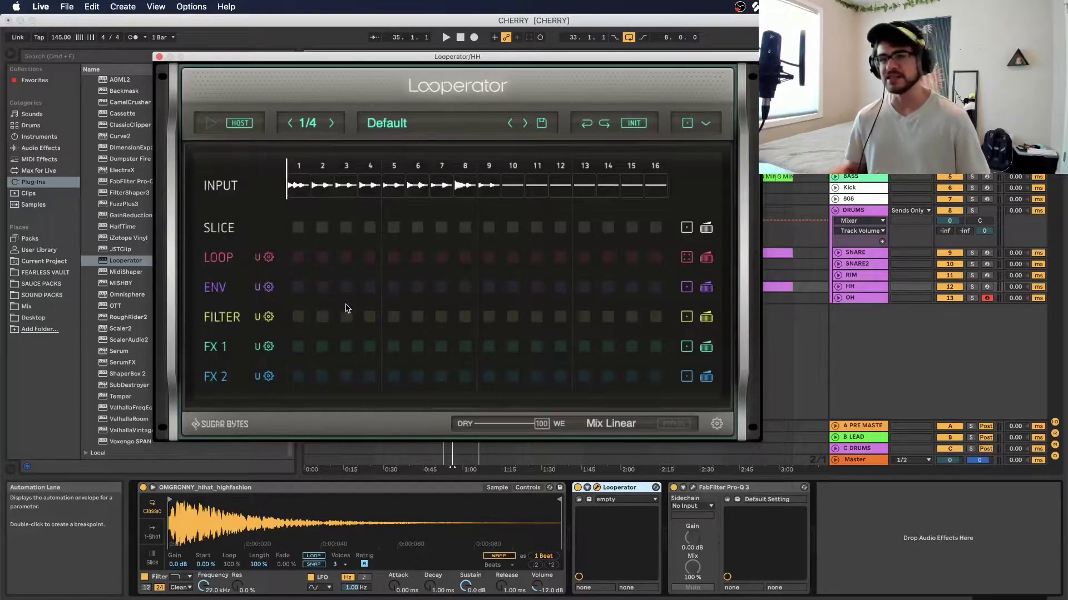
{"action": "left_click", "coordinate": [298, 317]}
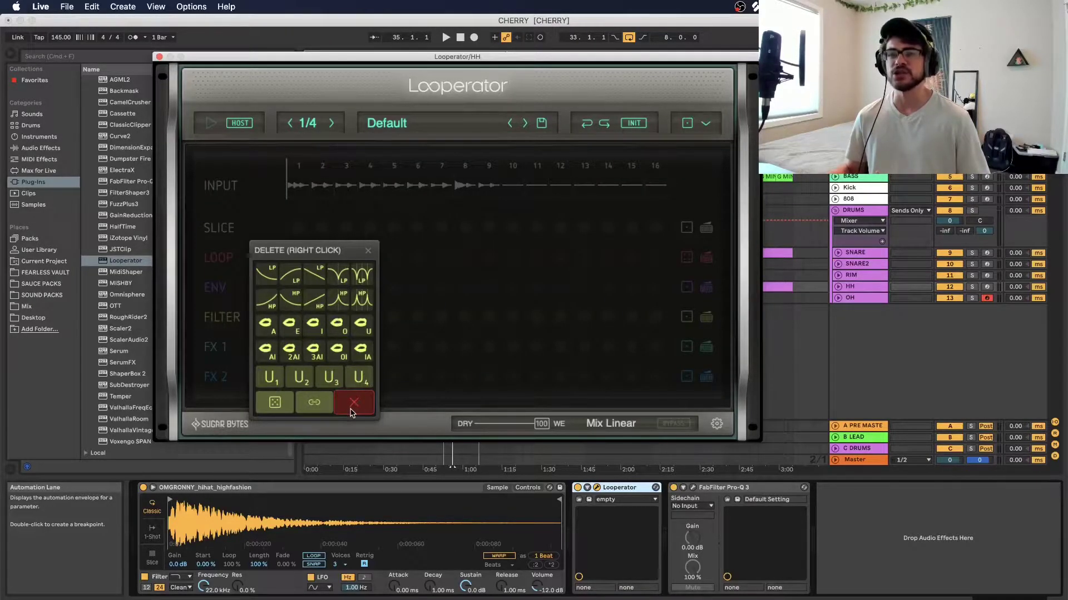
{"action": "left_click", "coordinate": [353, 410]}
{"action": "left_click", "coordinate": [297, 348]}
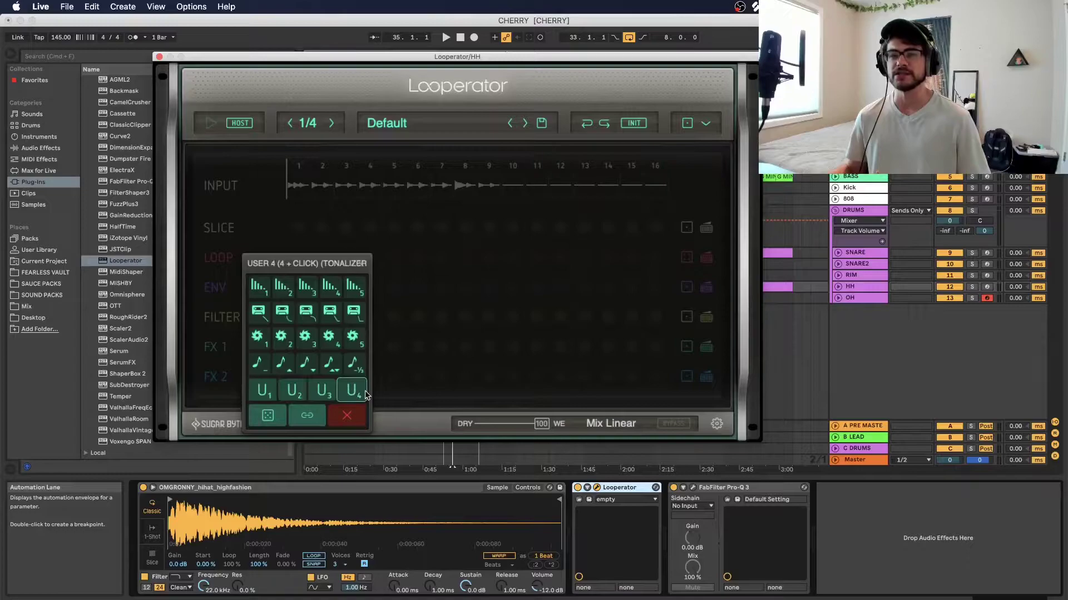
{"action": "left_click", "coordinate": [346, 415]}
{"action": "left_click", "coordinate": [298, 378]}
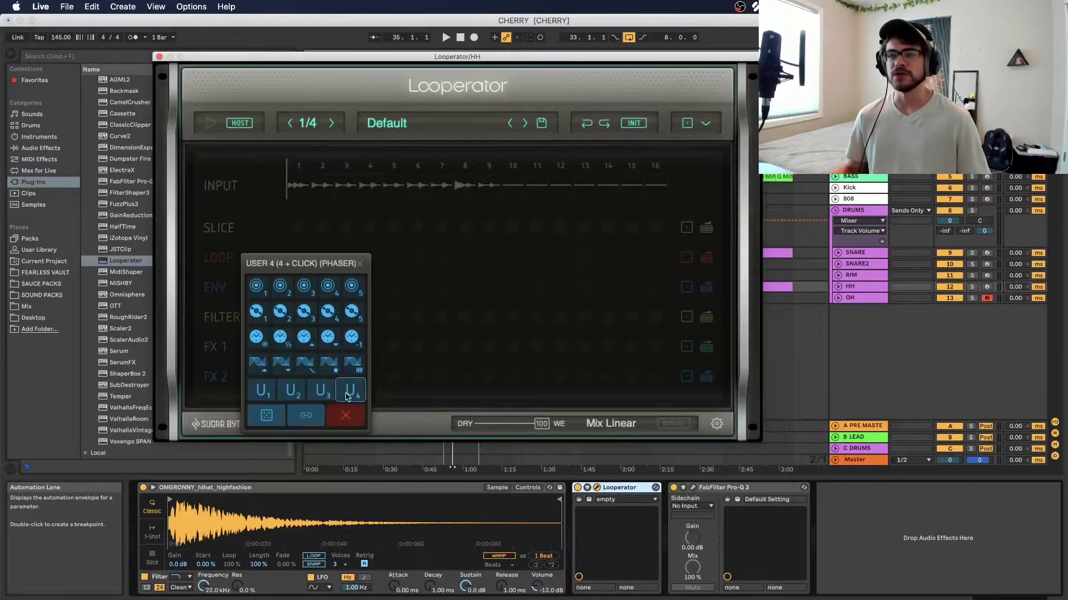
{"action": "left_click", "coordinate": [344, 418]}
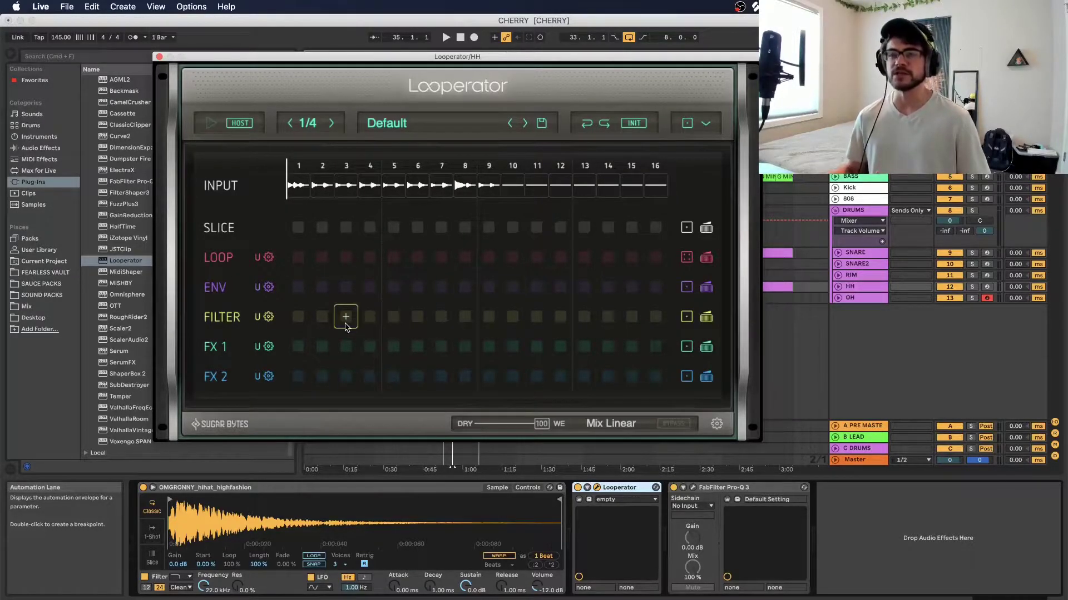
Step: Play the hi-hat loop and put the first clock effect on step 4 of the FX 2 row
{"action": "key", "text": "space"}
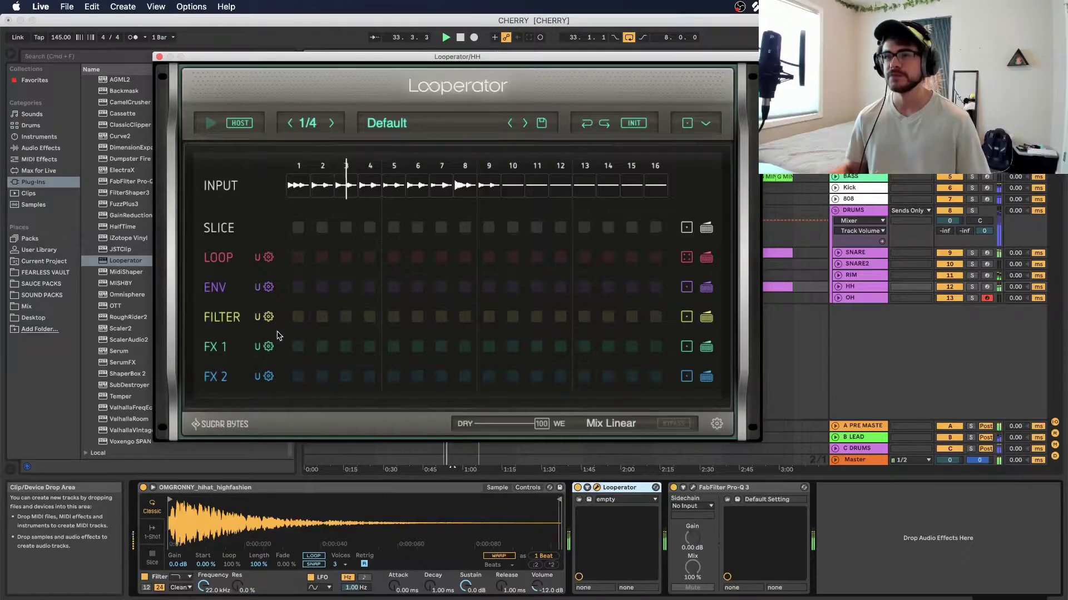
{"action": "left_click", "coordinate": [366, 373]}
{"action": "left_click", "coordinate": [335, 346]}
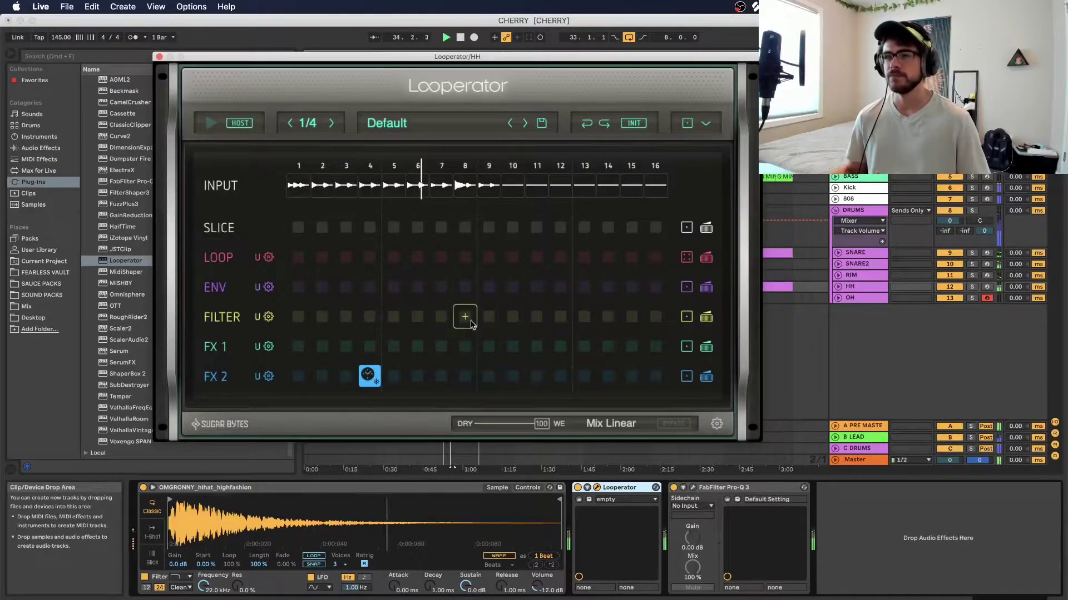
Step: Put concentric-circle effect 1 on step 8 of the FX 2 row and play the loop
{"action": "left_click", "coordinate": [462, 377]}
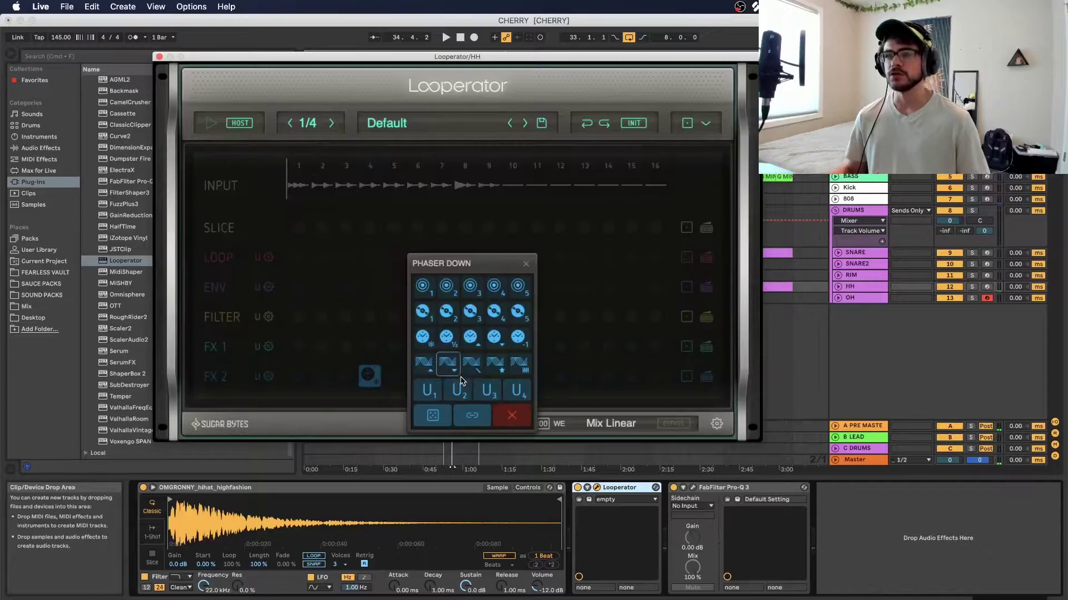
{"action": "left_click", "coordinate": [425, 292]}
{"action": "key", "text": "space"}
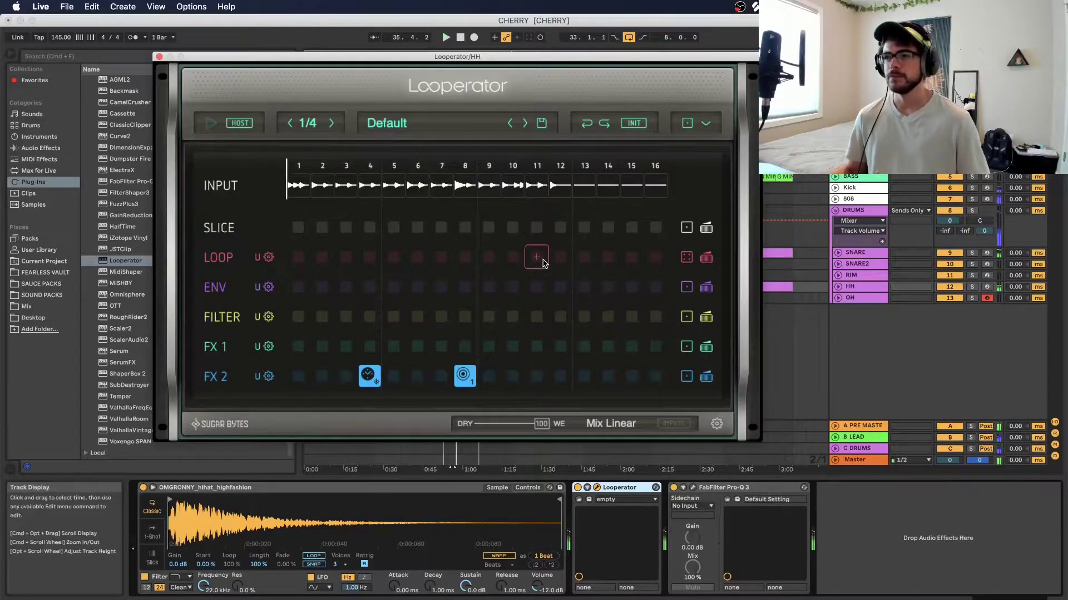
Step: Put the second pattern of the fourth loop-pattern row on step 11 of the LOOP row and play the result
{"action": "left_click", "coordinate": [537, 257]}
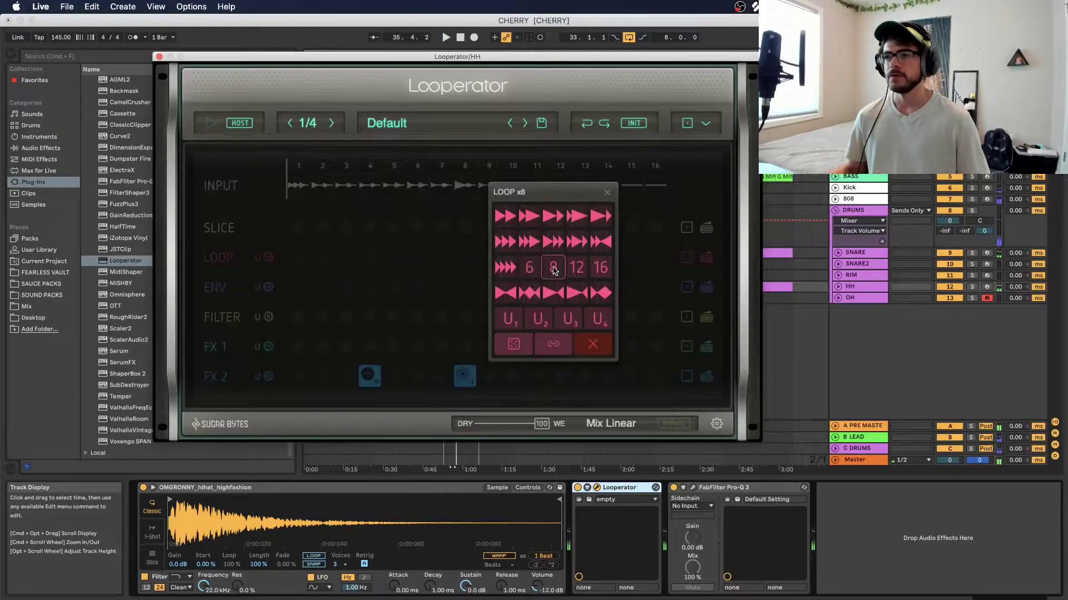
{"action": "left_click", "coordinate": [527, 295]}
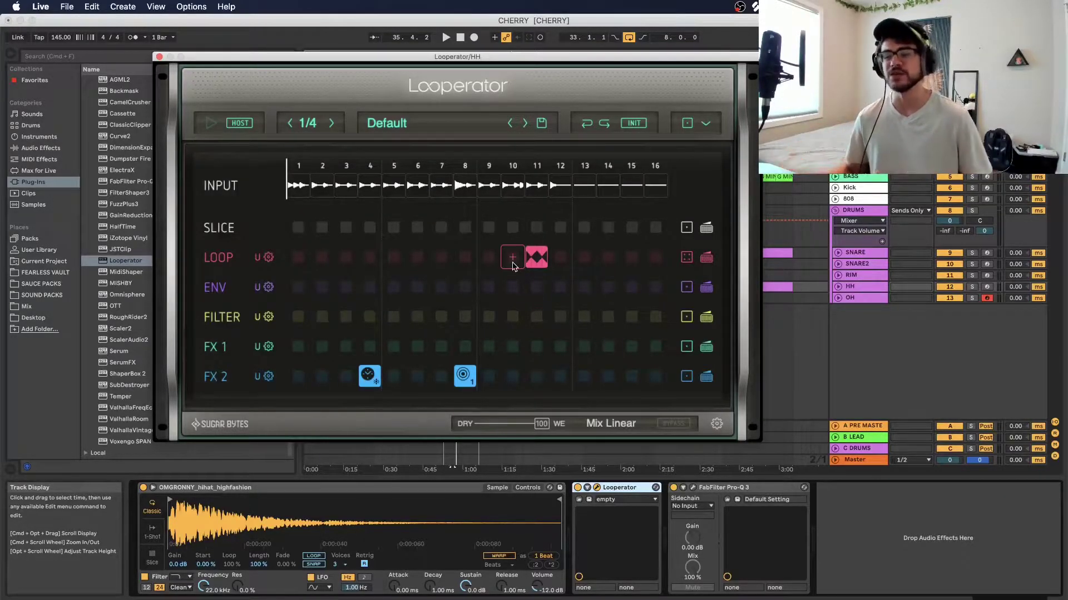
{"action": "key", "text": "space"}
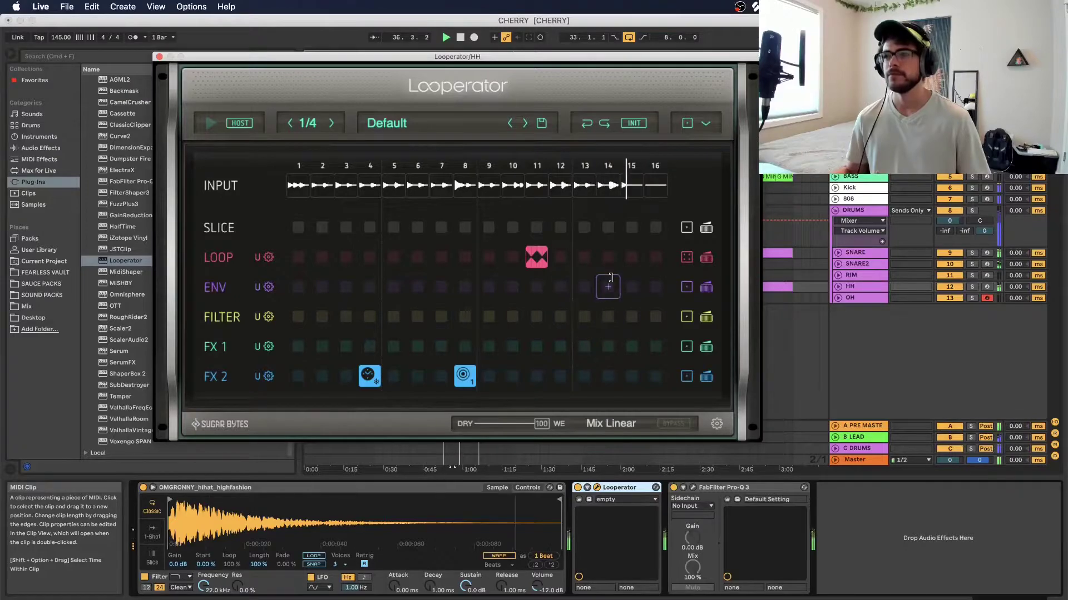
Step: Remove the effect on step 4 of the FX 2 row and leave step 4 of the FILTER row empty
{"action": "left_click", "coordinate": [369, 376]}
{"action": "left_click", "coordinate": [411, 419]}
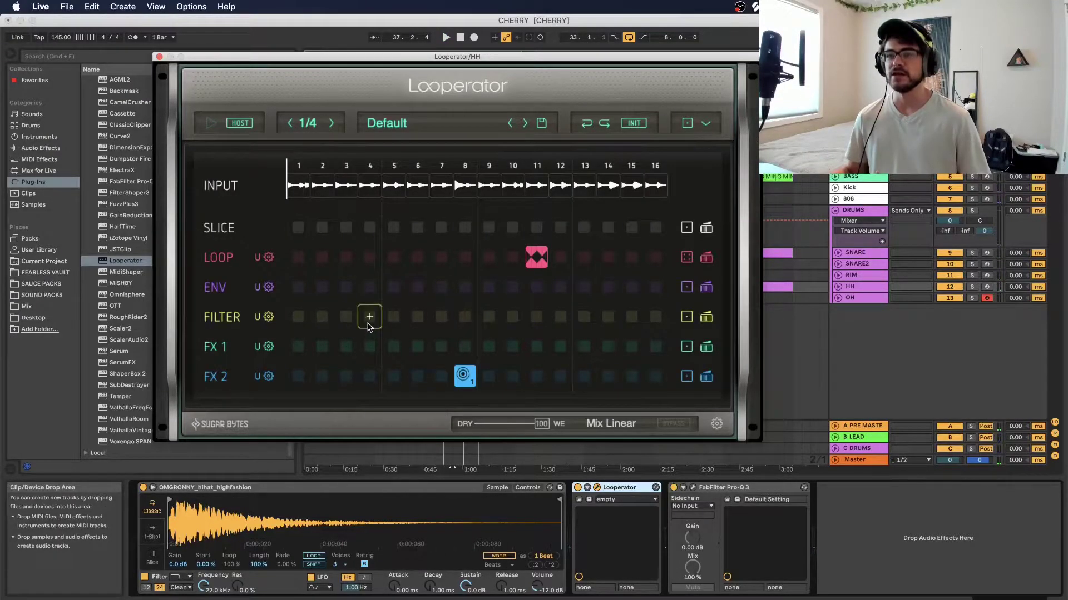
{"action": "left_click", "coordinate": [369, 318]}
{"action": "left_click", "coordinate": [414, 407]}
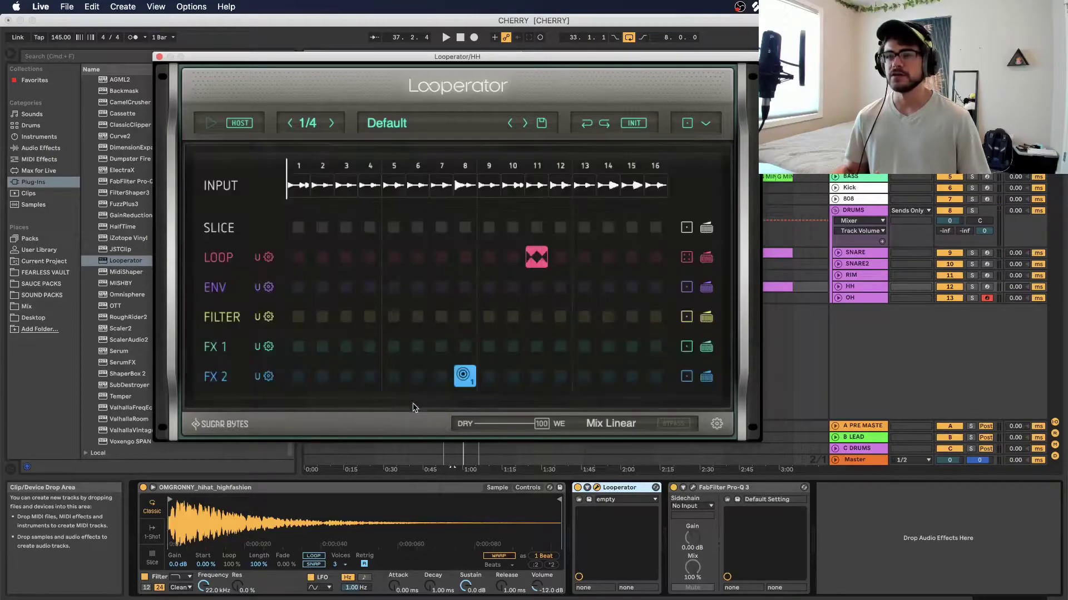
Step: Put Tonal Delay Constant on step 4 of the FX 1 row and listen to it
{"action": "left_click", "coordinate": [360, 339]}
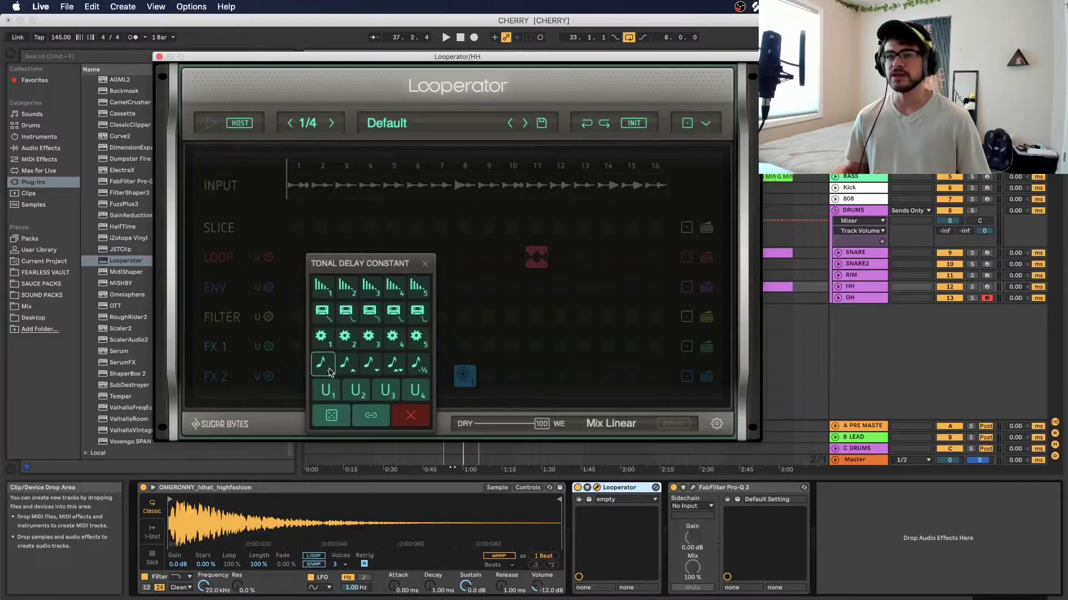
{"action": "left_click", "coordinate": [324, 367]}
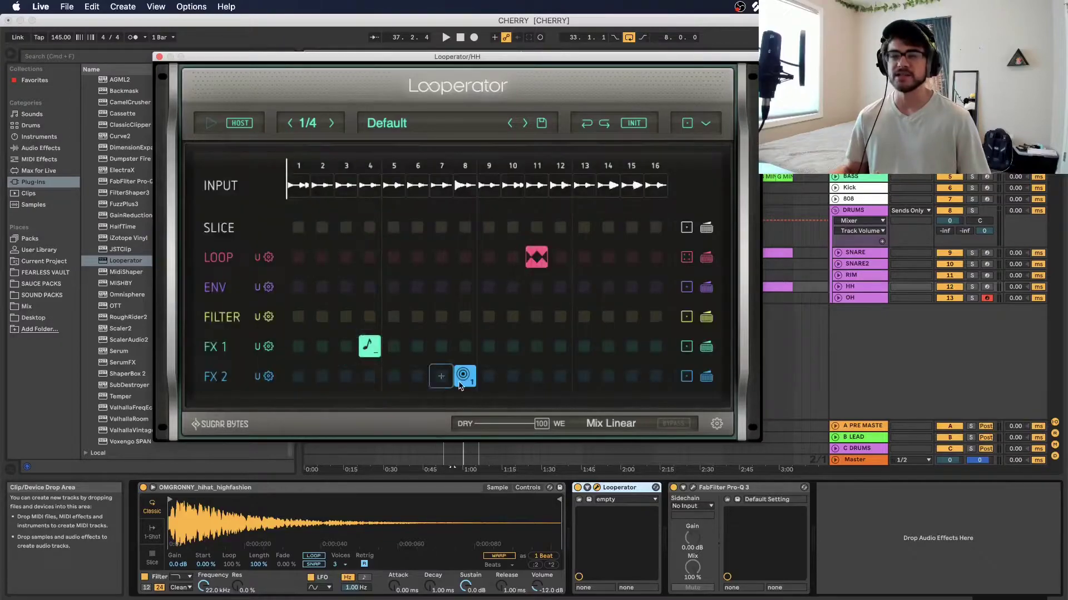
{"action": "key", "text": "space"}
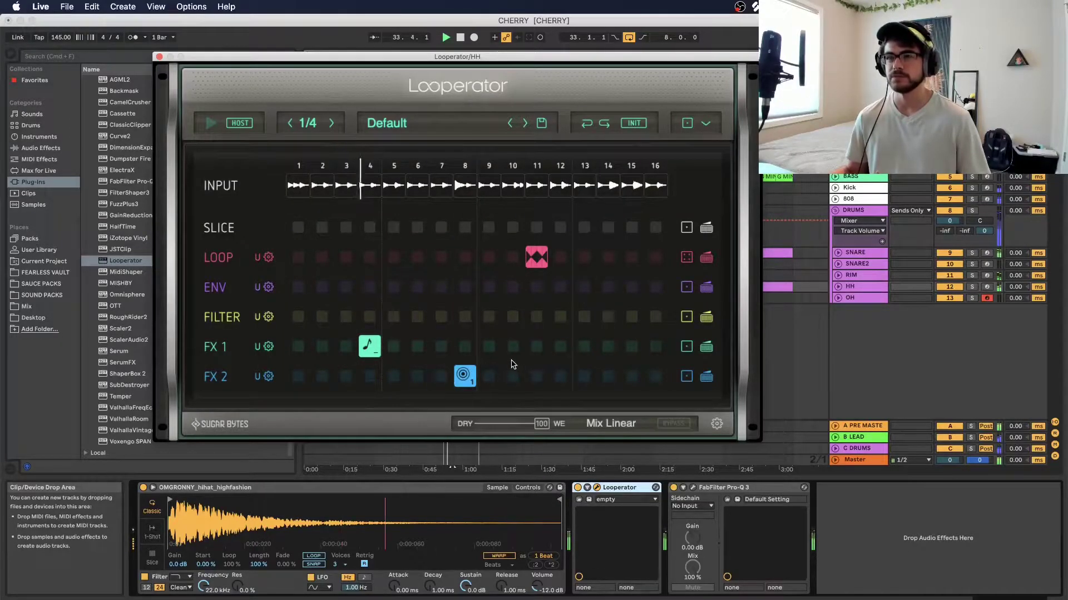
{"action": "key", "text": "space"}
Step: Switch step 4 of the FX 1 row to the upward tonal delay and play the loop
{"action": "left_click", "coordinate": [368, 349]}
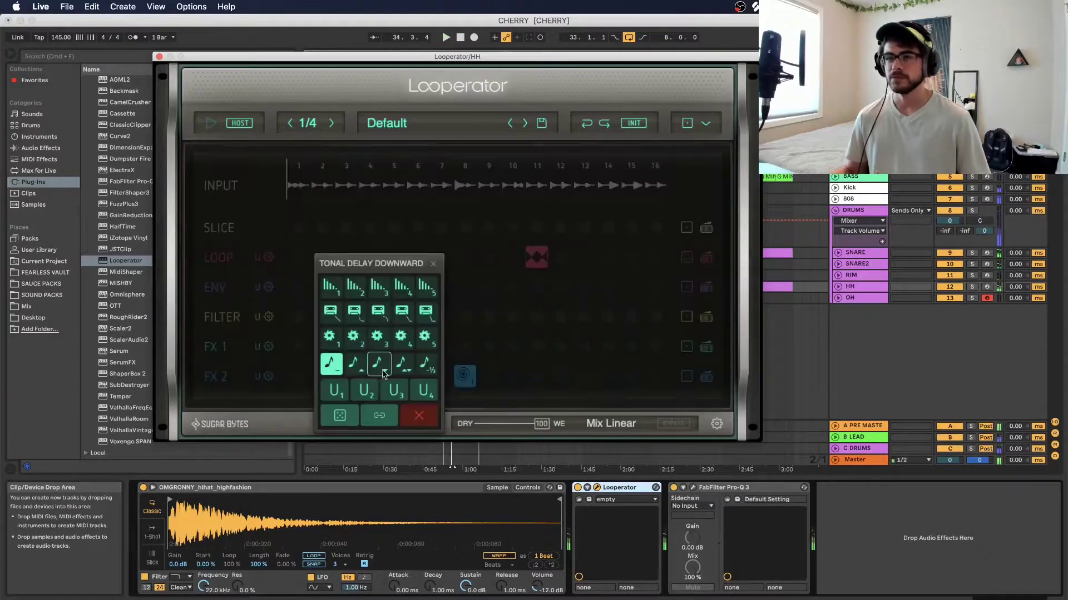
{"action": "left_click", "coordinate": [351, 370]}
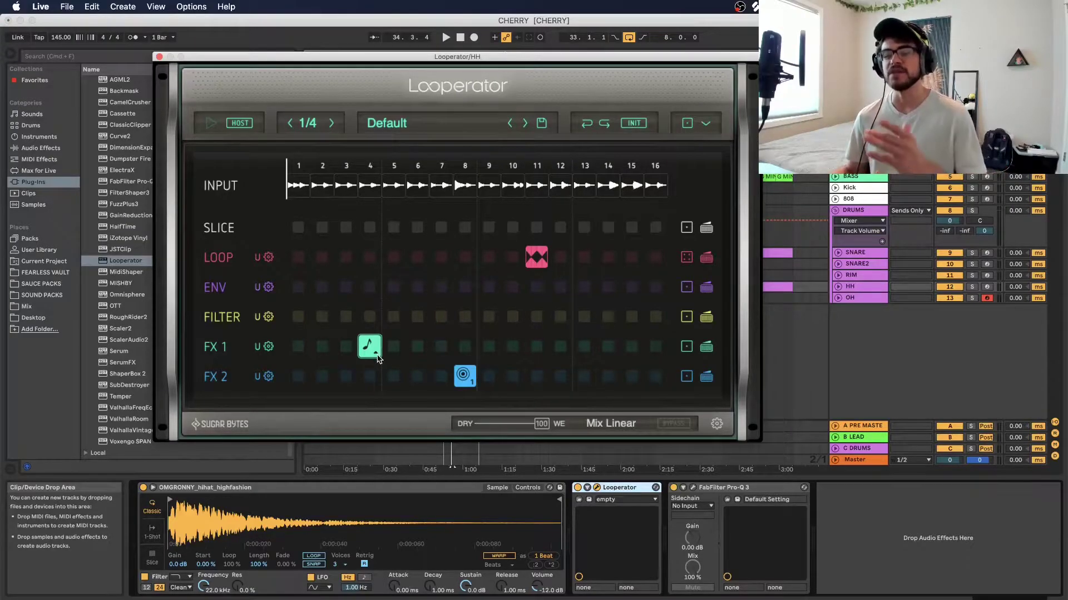
{"action": "key", "text": "space"}
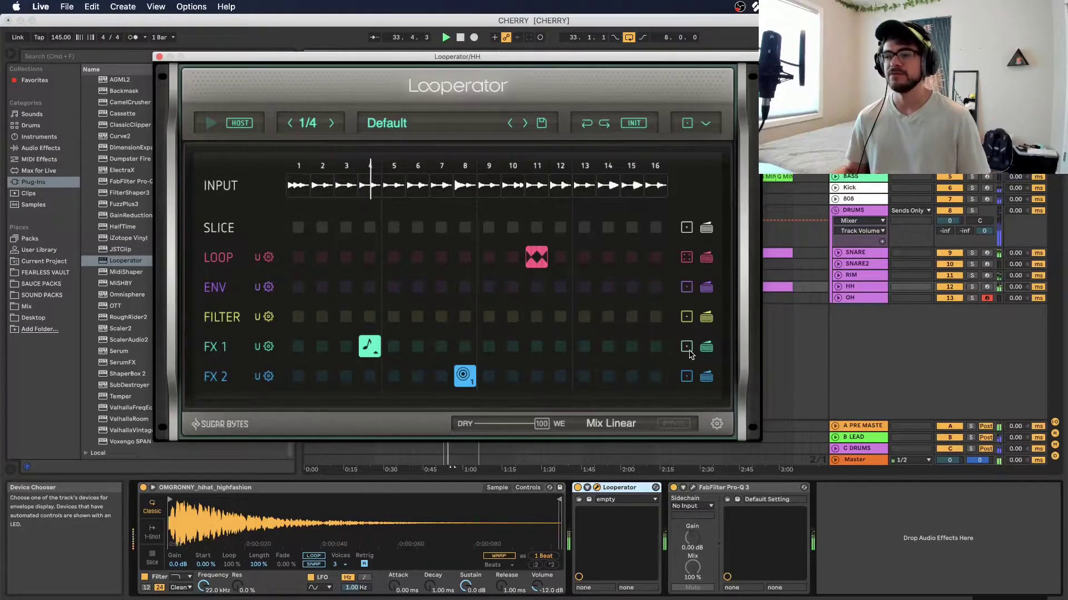
Step: Change step 4 of the FX 1 row to Tonal Delay Downward
{"action": "left_click", "coordinate": [370, 347]}
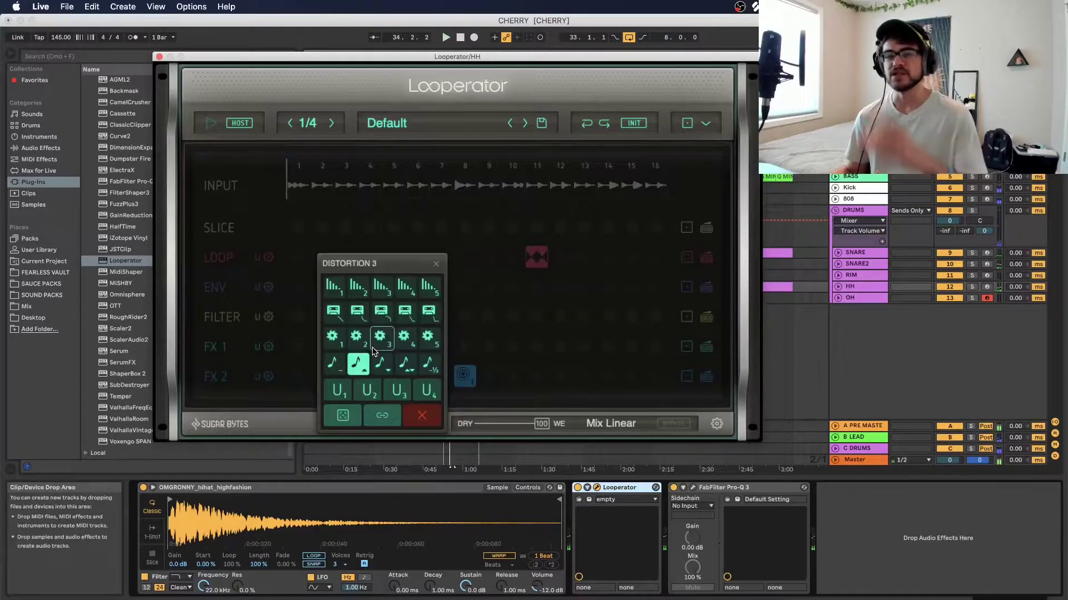
{"action": "left_click", "coordinate": [381, 364]}
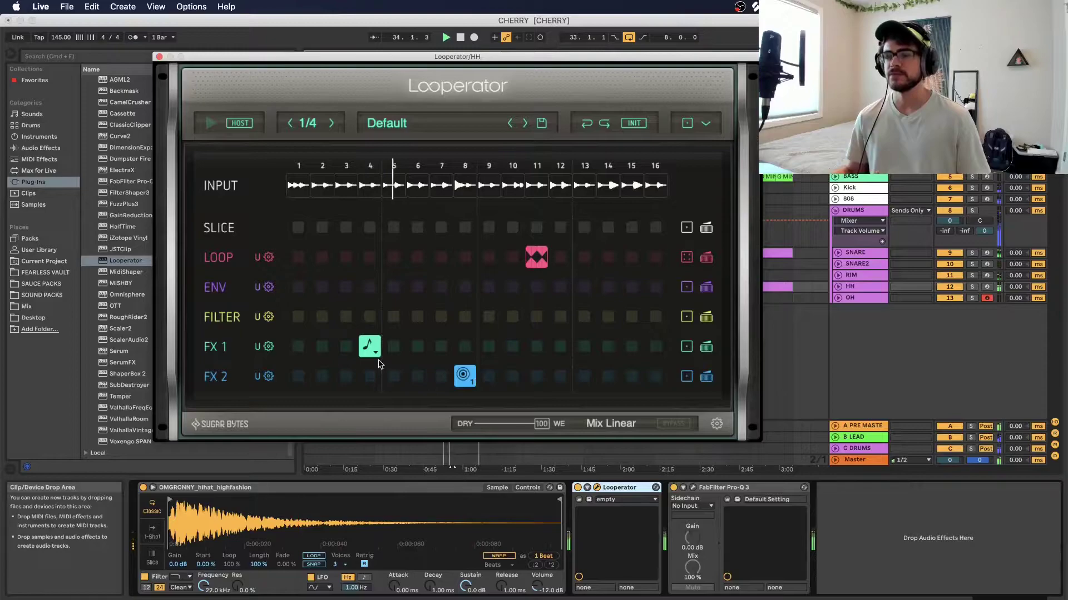
Step: Change step 4 of the FX 1 row to the second descending-bars effect and play the loop
{"action": "left_click", "coordinate": [371, 350]}
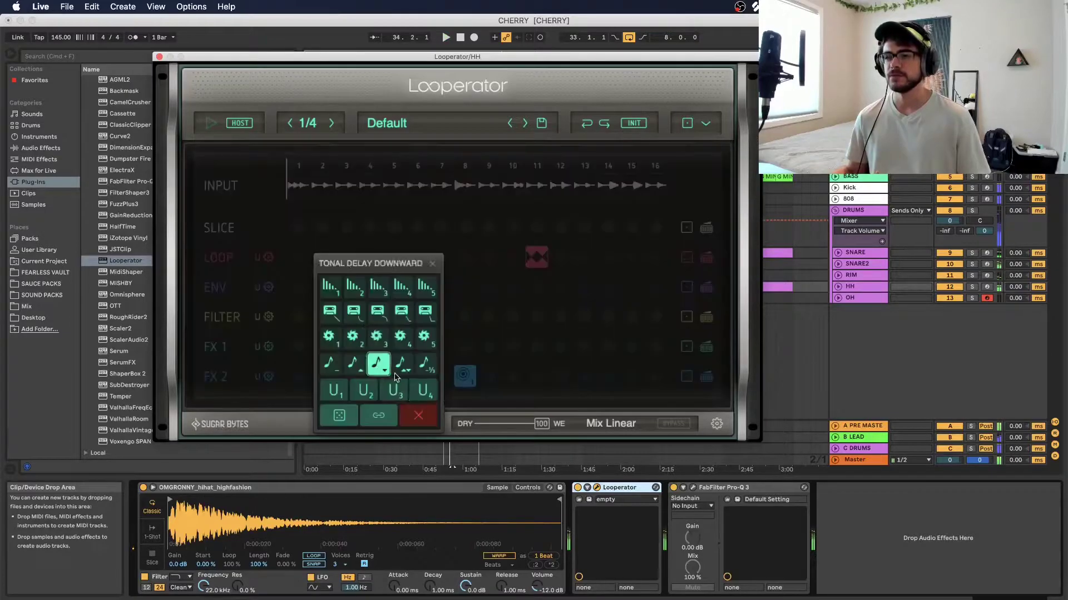
{"action": "left_click", "coordinate": [365, 292]}
{"action": "key", "text": "space"}
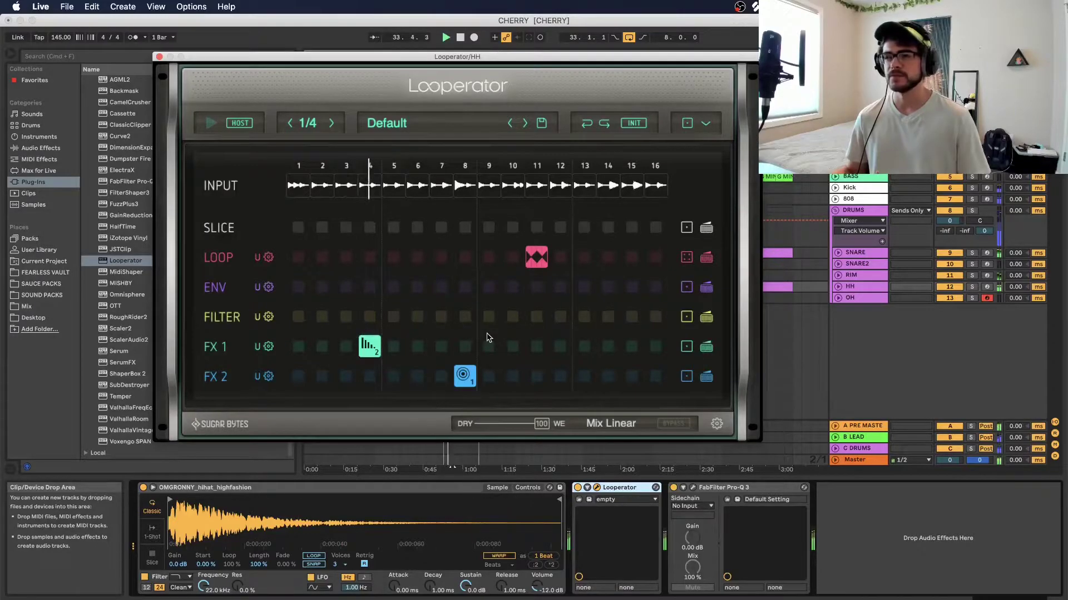
Step: Try the third descending-bars effect on step 4 of the FX 1 row, and remove the effect from that step
{"action": "left_click", "coordinate": [373, 345]}
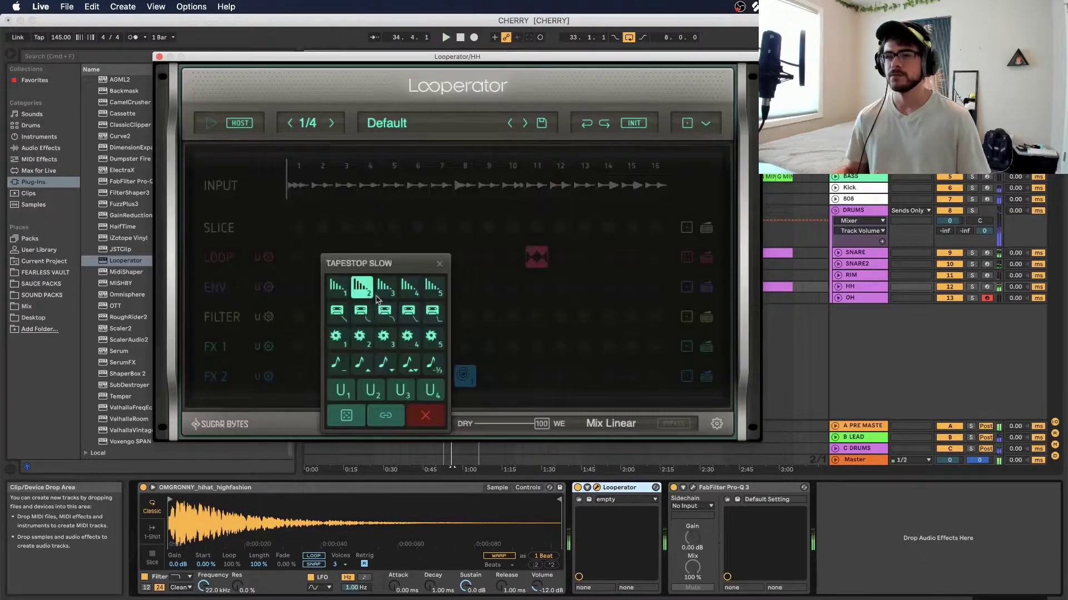
{"action": "left_click", "coordinate": [389, 295]}
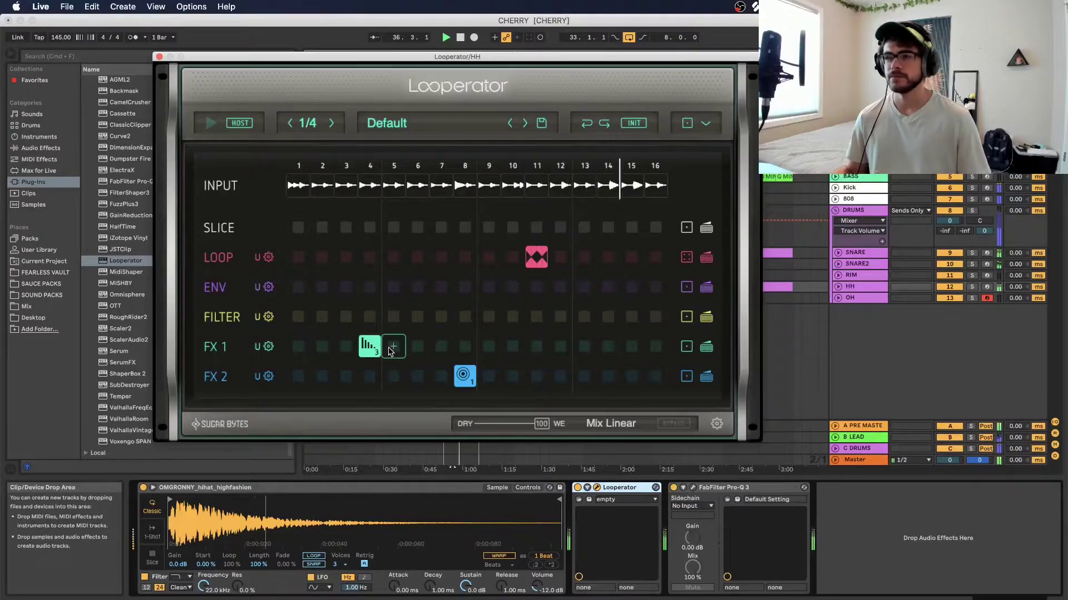
{"action": "left_click", "coordinate": [424, 413]}
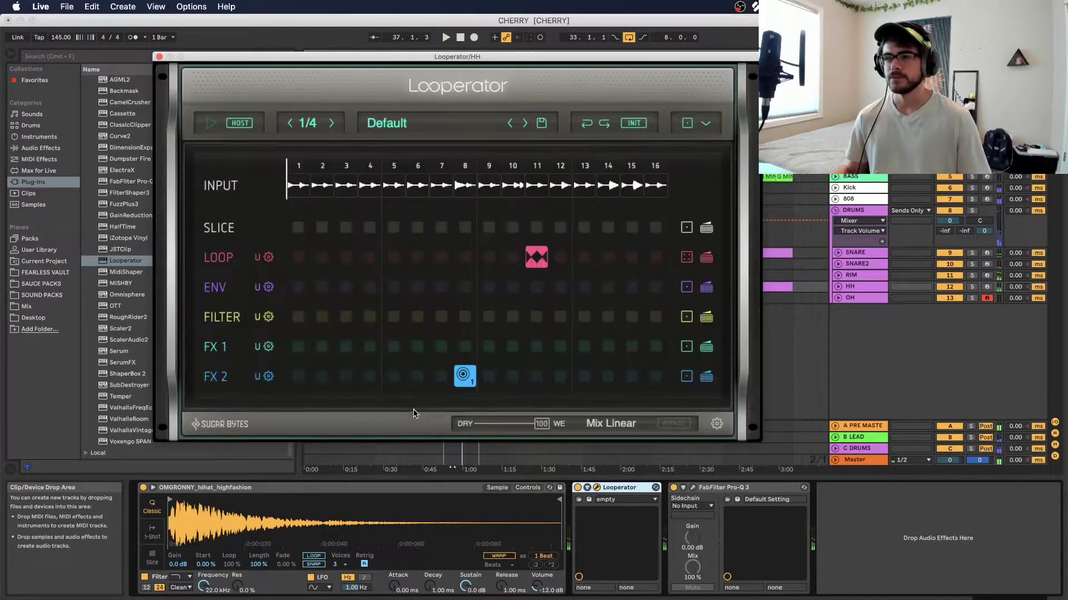
Step: Put the User 1 effect on step 2 of the FX 1 row and play the loop
{"action": "left_click", "coordinate": [321, 347]}
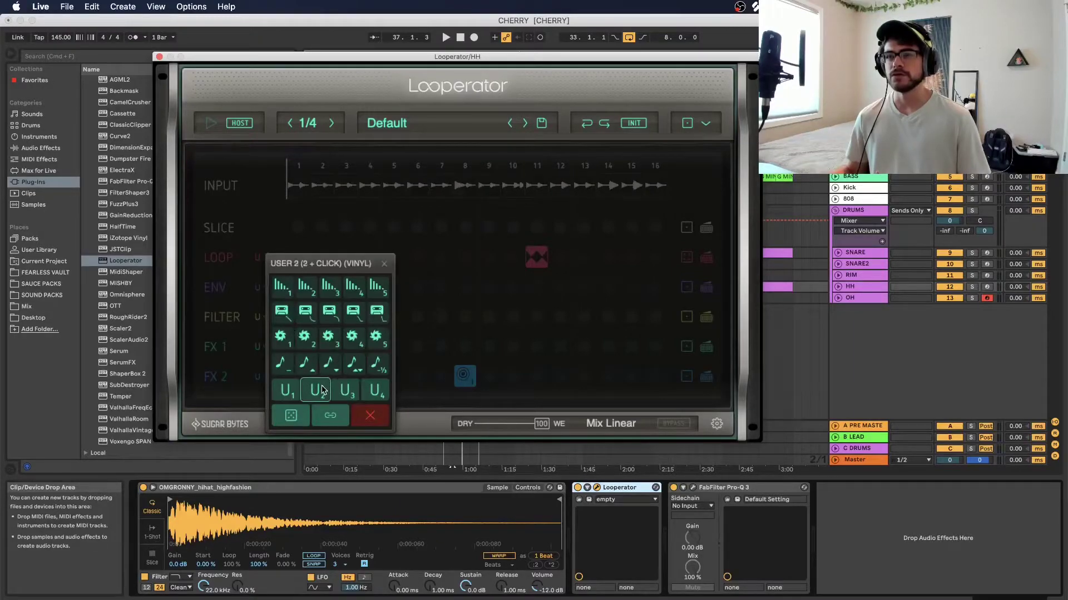
{"action": "left_click", "coordinate": [287, 389]}
{"action": "key", "text": "space"}
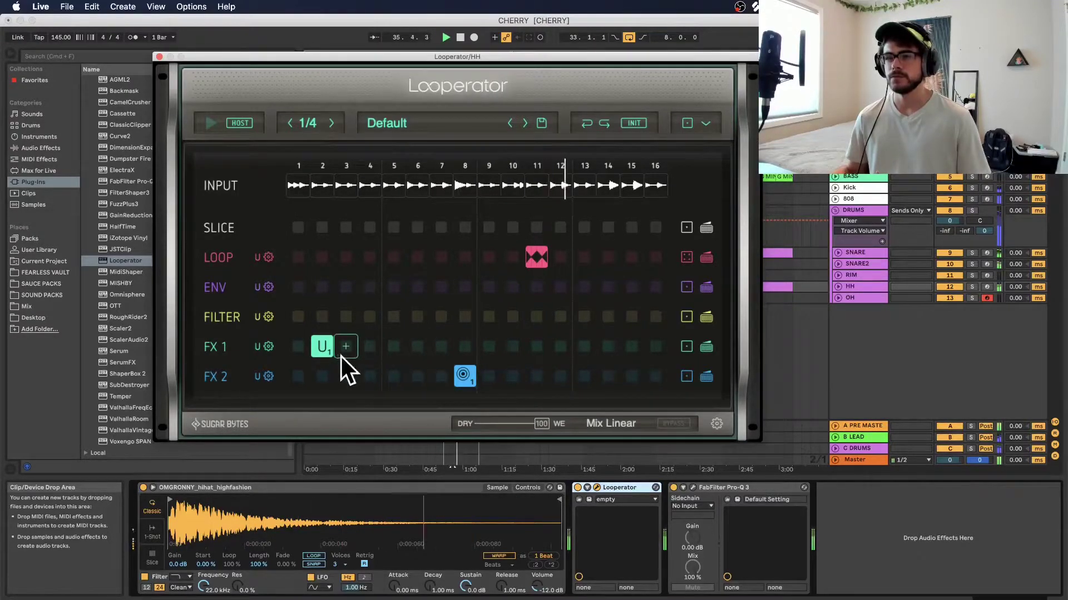
Step: Change step 8 of the FX 2 row to the User 3 effect and listen to the loop
{"action": "left_click", "coordinate": [465, 376]}
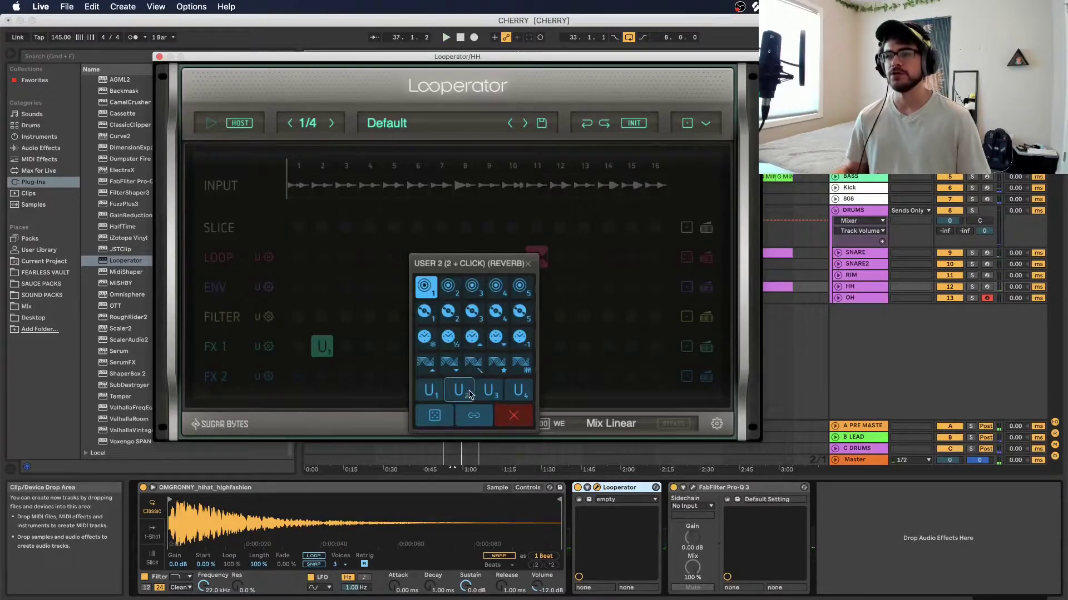
{"action": "left_click", "coordinate": [487, 391]}
{"action": "key", "text": "space"}
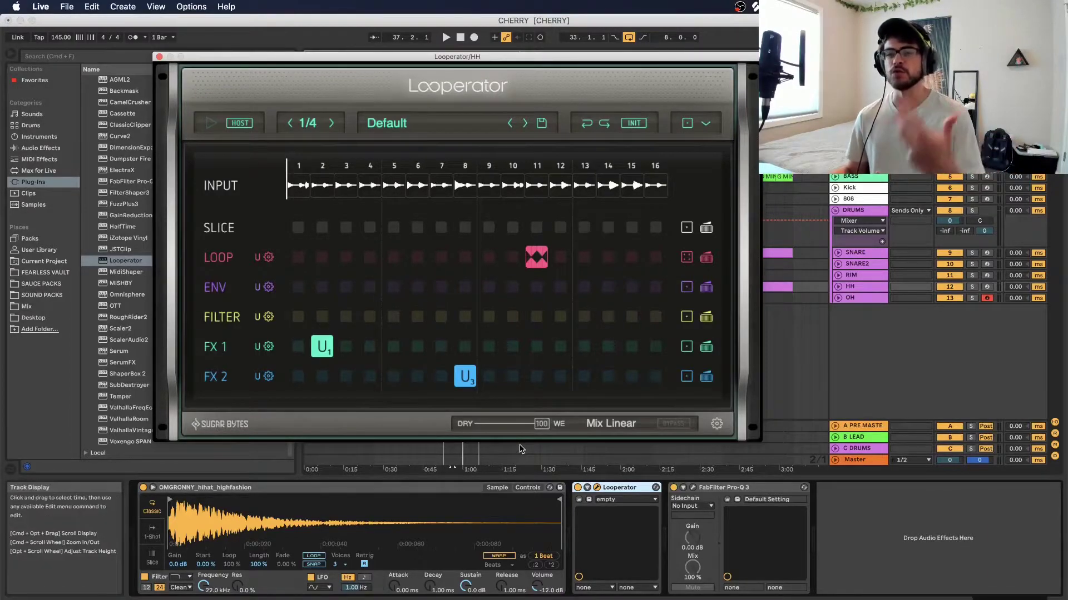
Step: Set the hi-hat Looperator's dry/wet mix to 30 and close the plug-in window
{"action": "left_click_drag", "start_coordinate": [544, 428], "coordinate": [506, 431]}
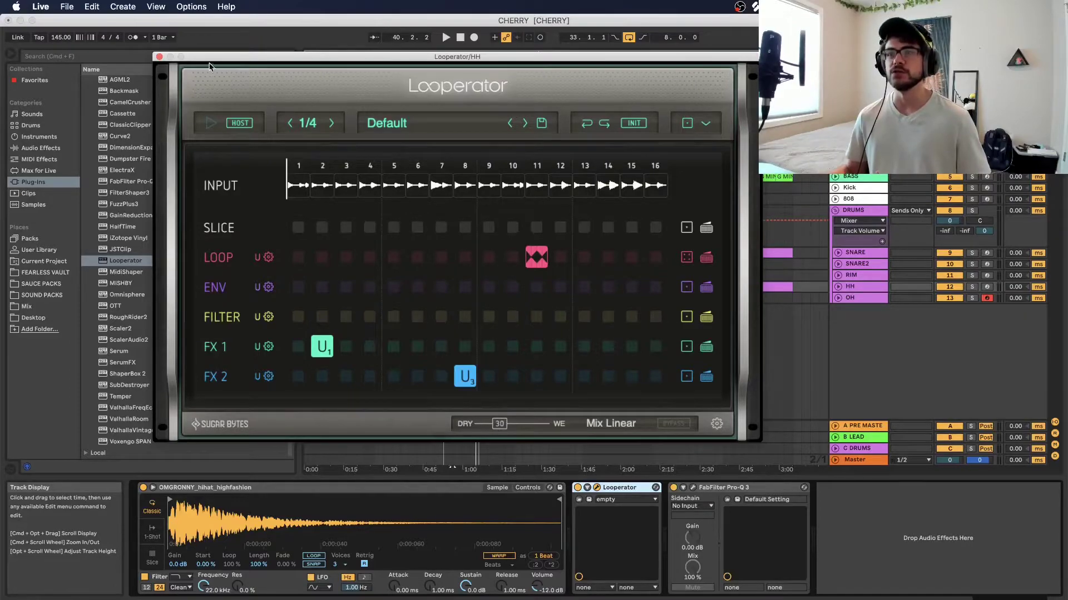
{"action": "left_click_drag", "start_coordinate": [210, 67], "coordinate": [244, 65]}
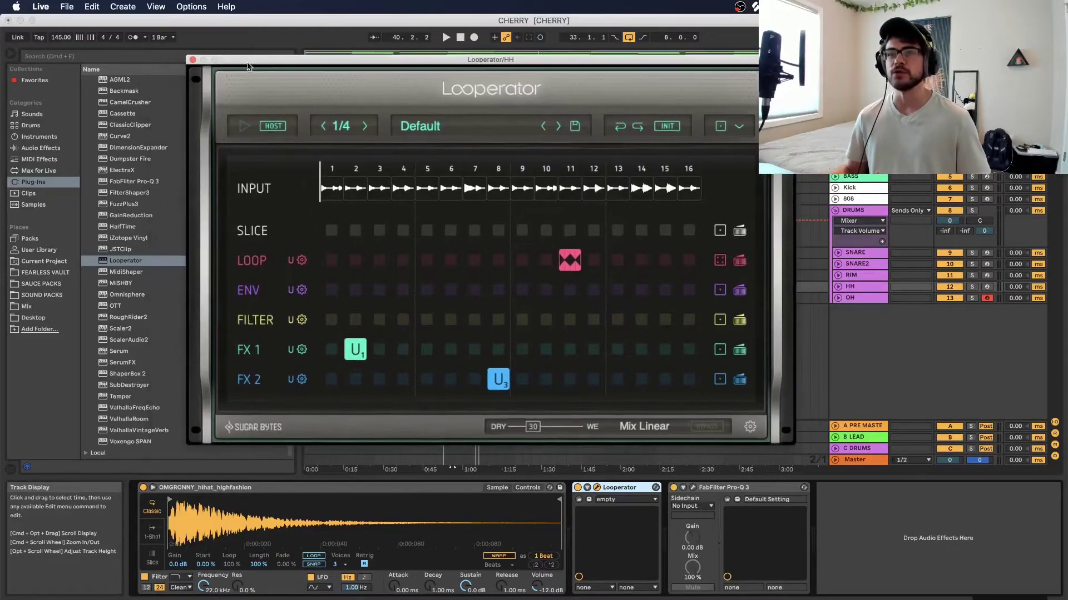
{"action": "left_click", "coordinate": [192, 58]}
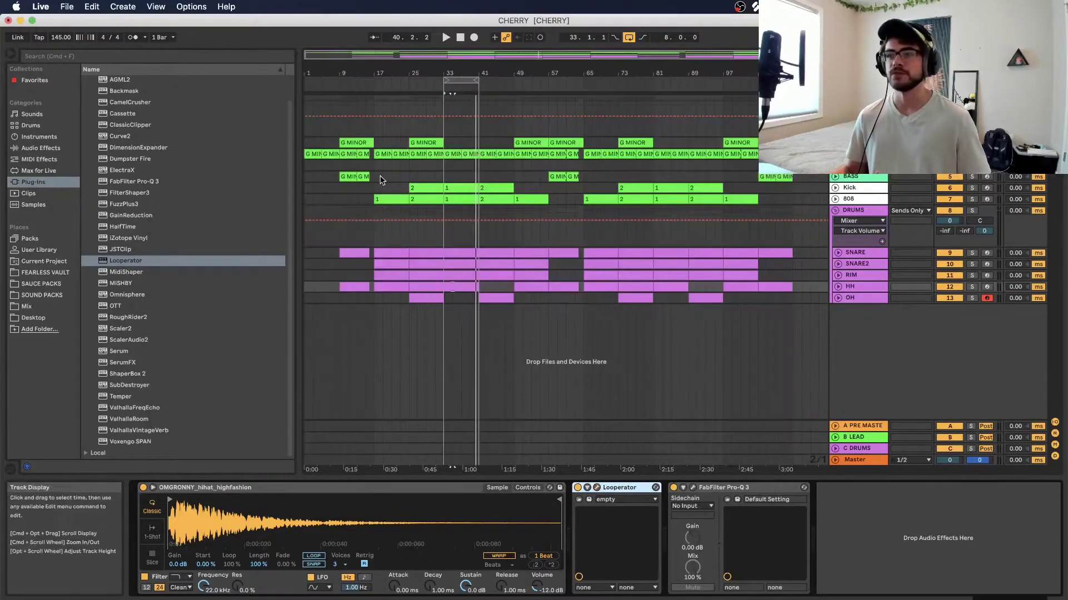
Step: Open the STRUM track's G MINOR clip at bar 33, play it, and add Looperator to the end of that track's device chain
{"action": "double_click", "coordinate": [456, 153]}
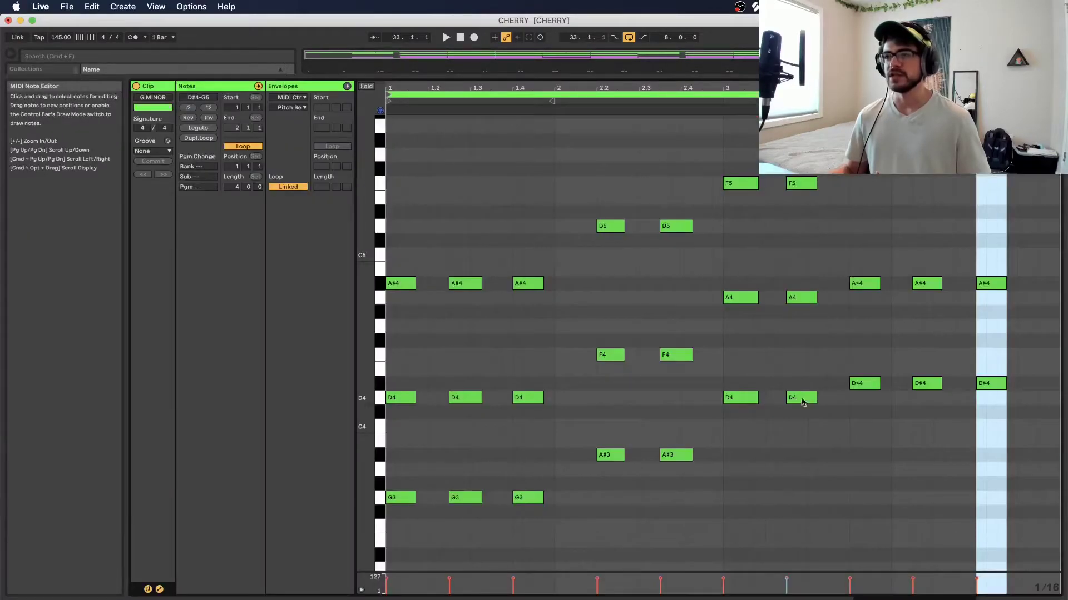
{"action": "key", "text": "space"}
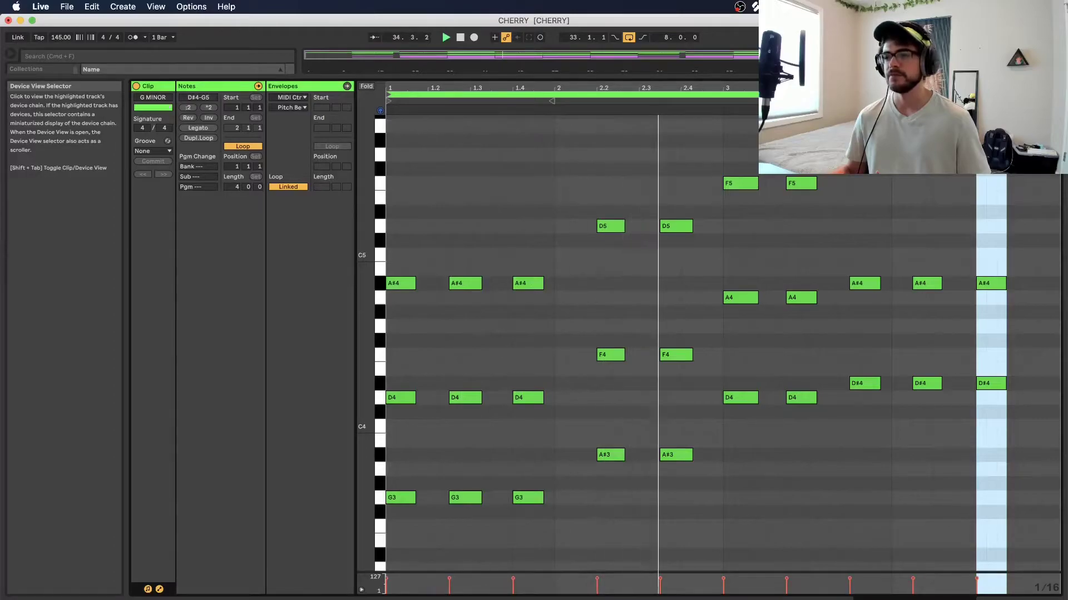
{"action": "left_click", "coordinate": [159, 589]}
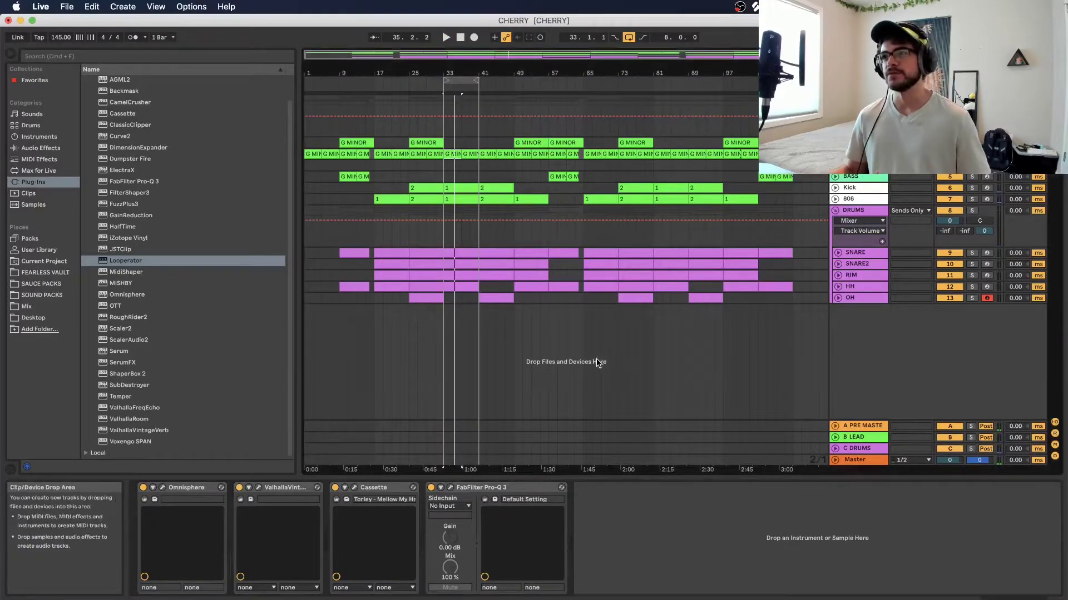
{"action": "double_click", "coordinate": [129, 260]}
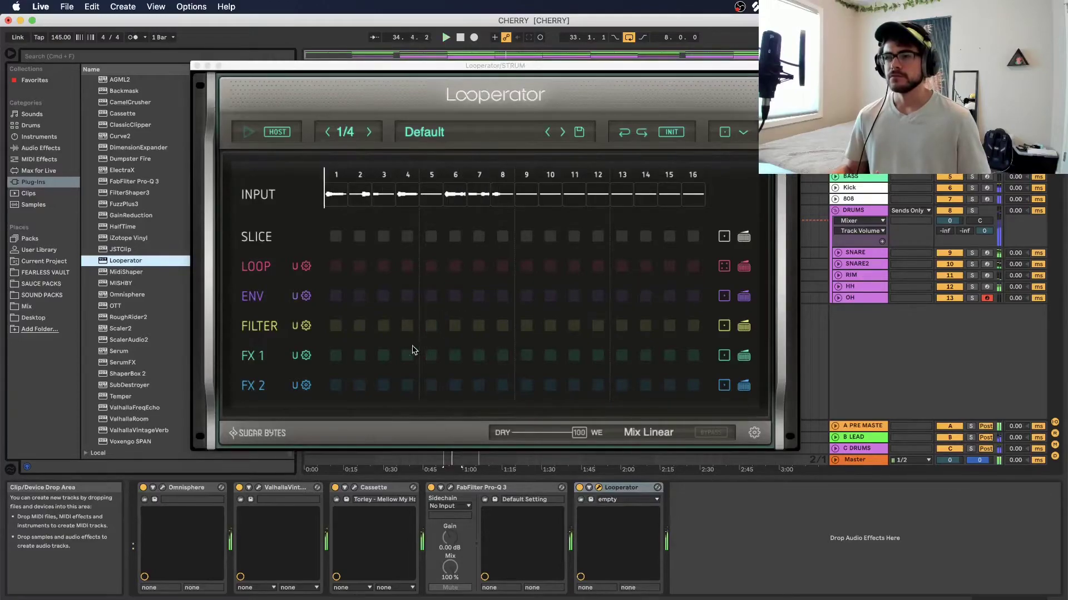
Step: Put the first tapestop effect on step 4 of the FX 1 row and play the loop
{"action": "left_click", "coordinate": [406, 350]}
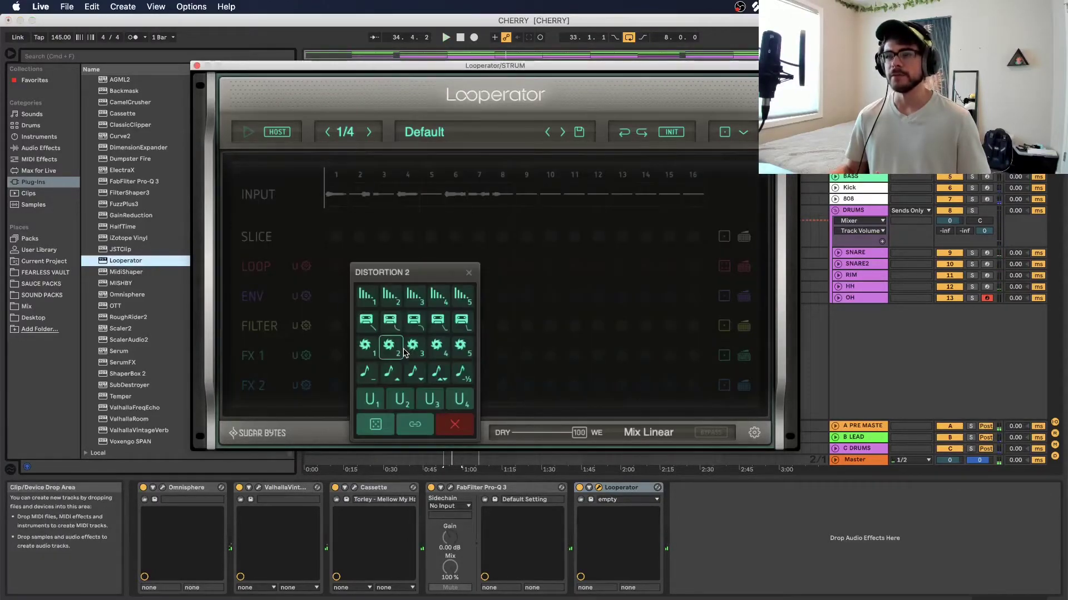
{"action": "left_click", "coordinate": [367, 324]}
{"action": "key", "text": "space"}
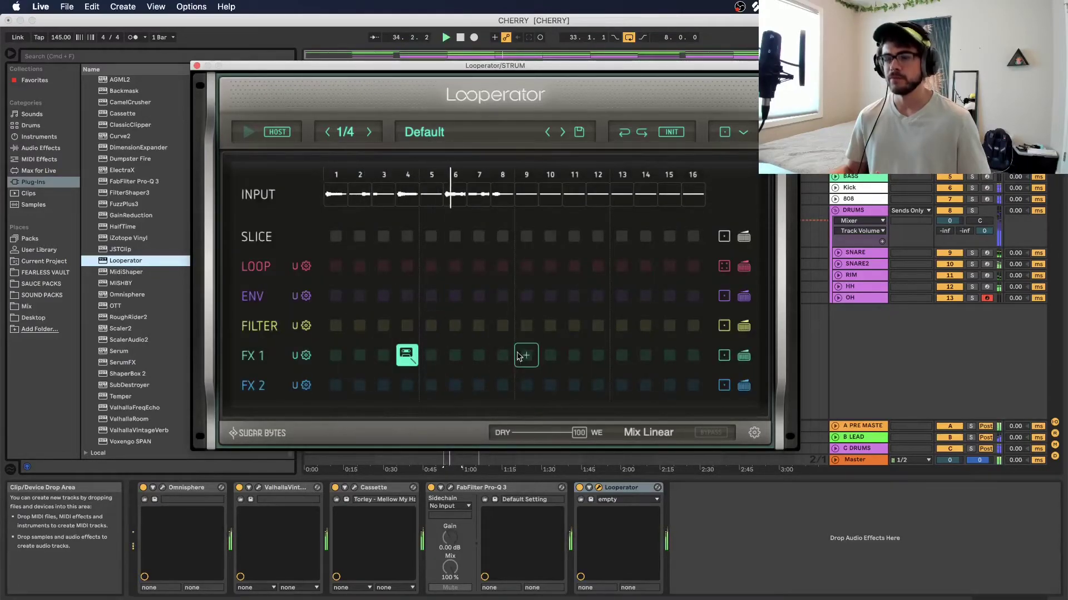
{"action": "key", "text": "space"}
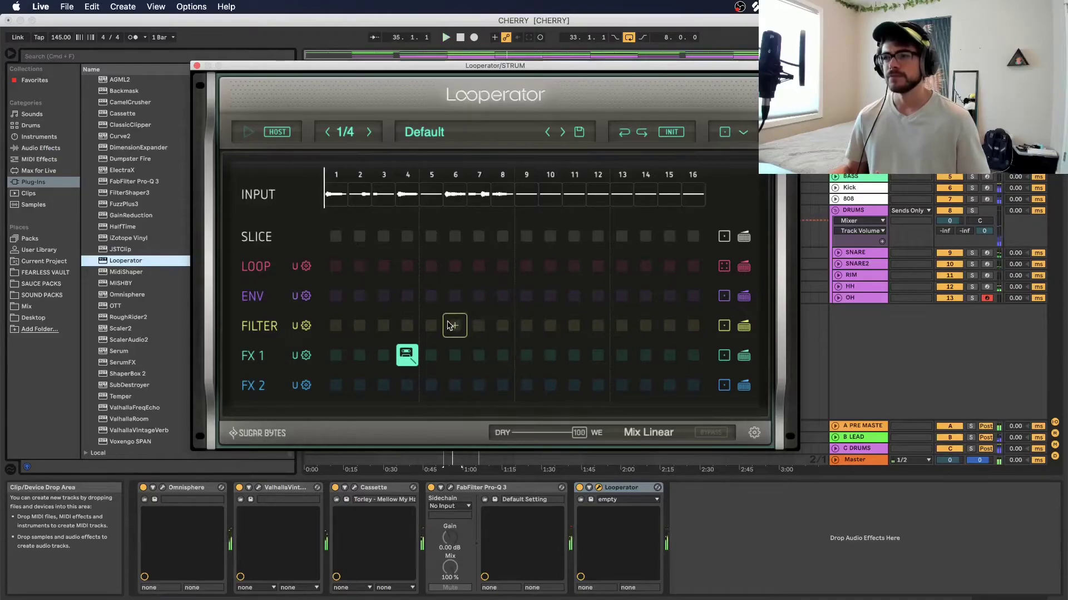
Step: Put the second forward-and-reverse loop variation on step 3 of the LOOP row and listen to it
{"action": "left_click", "coordinate": [336, 328]}
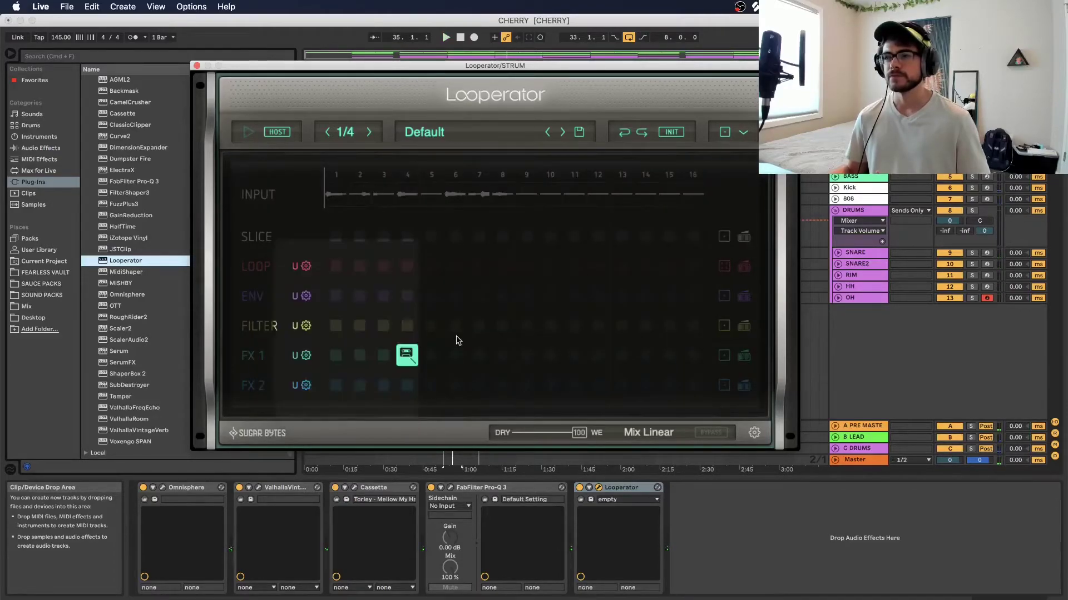
{"action": "left_click", "coordinate": [378, 278]}
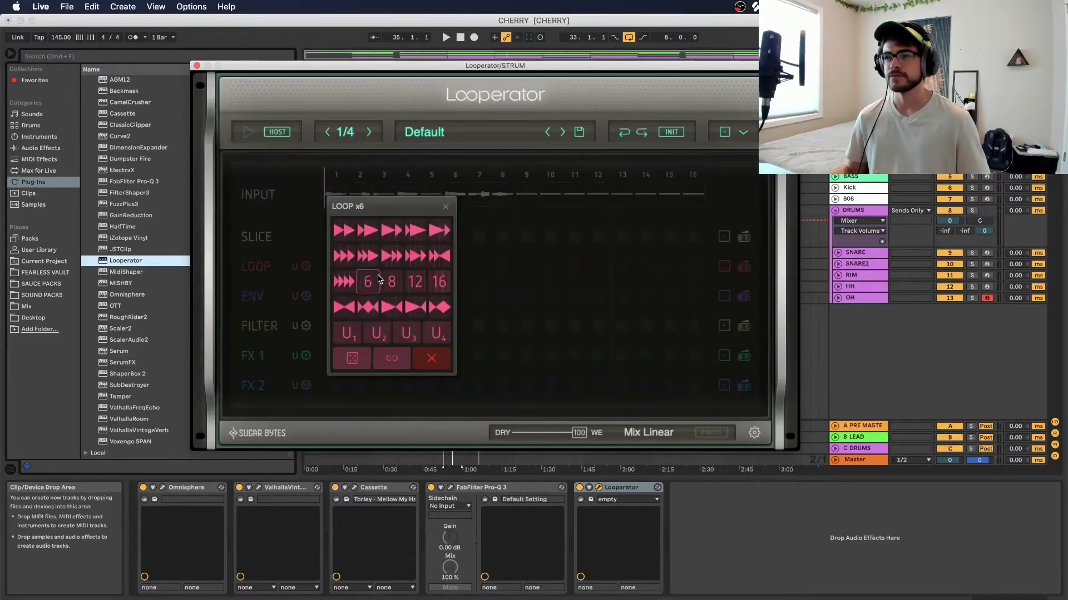
{"action": "left_click", "coordinate": [368, 306]}
{"action": "key", "text": "space"}
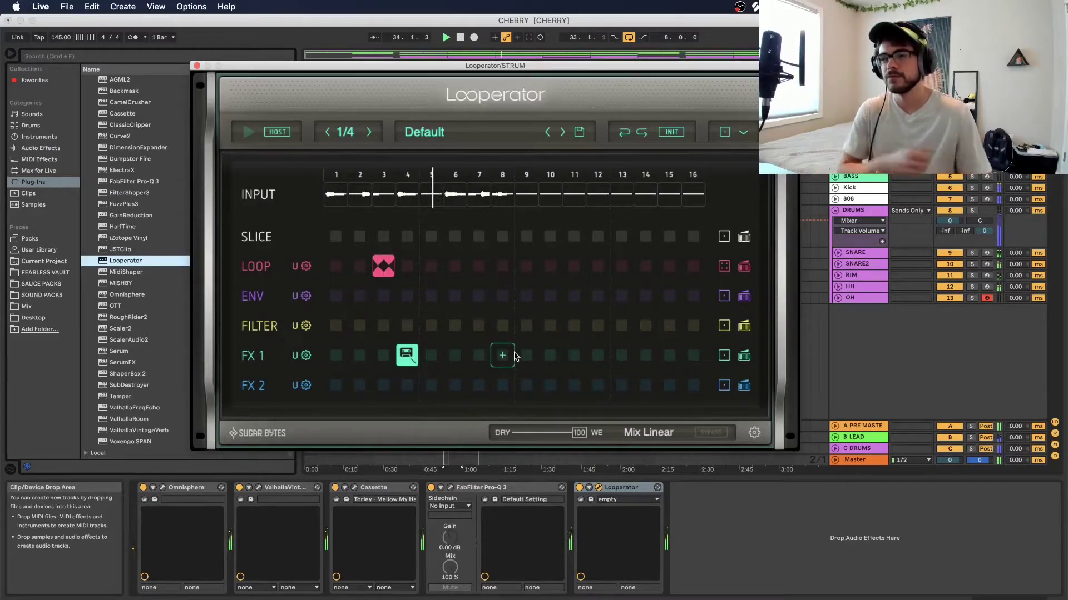
Step: Put the straight rising ramp envelope on step 7 of the ENV row and play the loop
{"action": "left_click", "coordinate": [479, 296]}
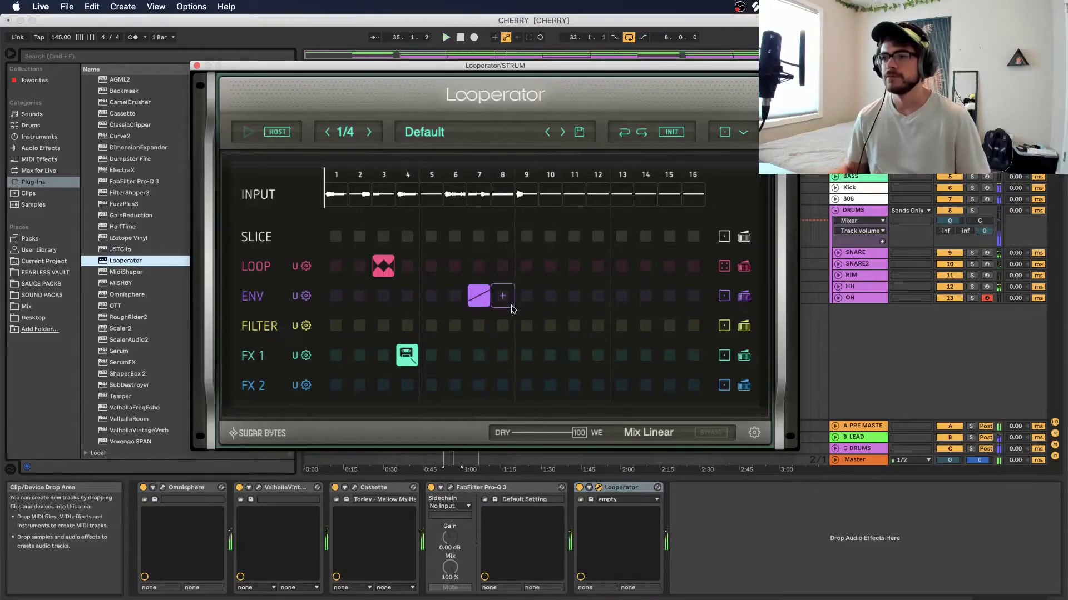
{"action": "left_click", "coordinate": [480, 301]}
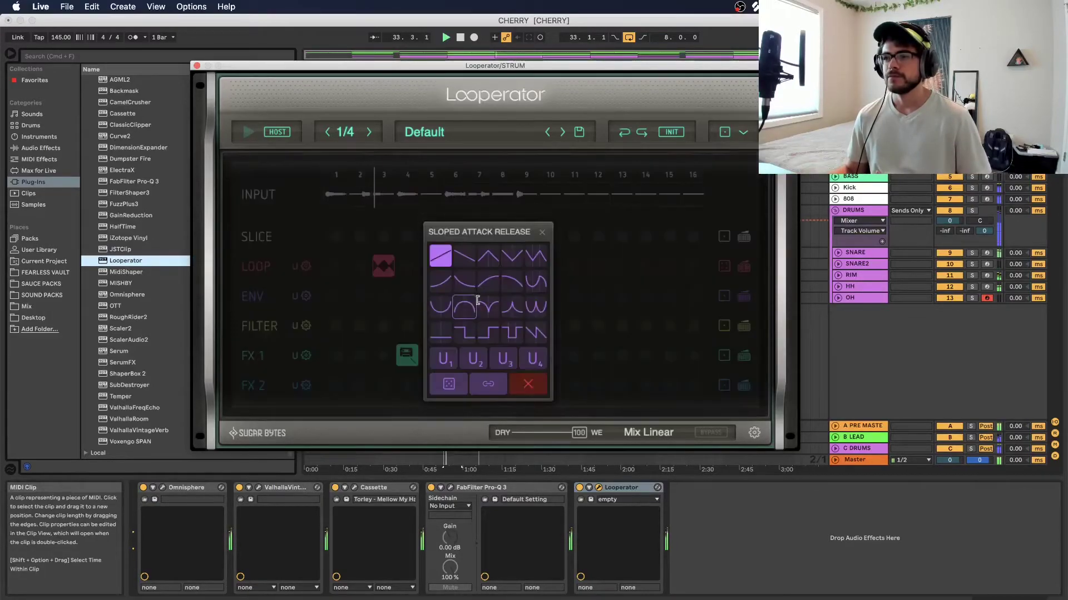
{"action": "left_click", "coordinate": [441, 256]}
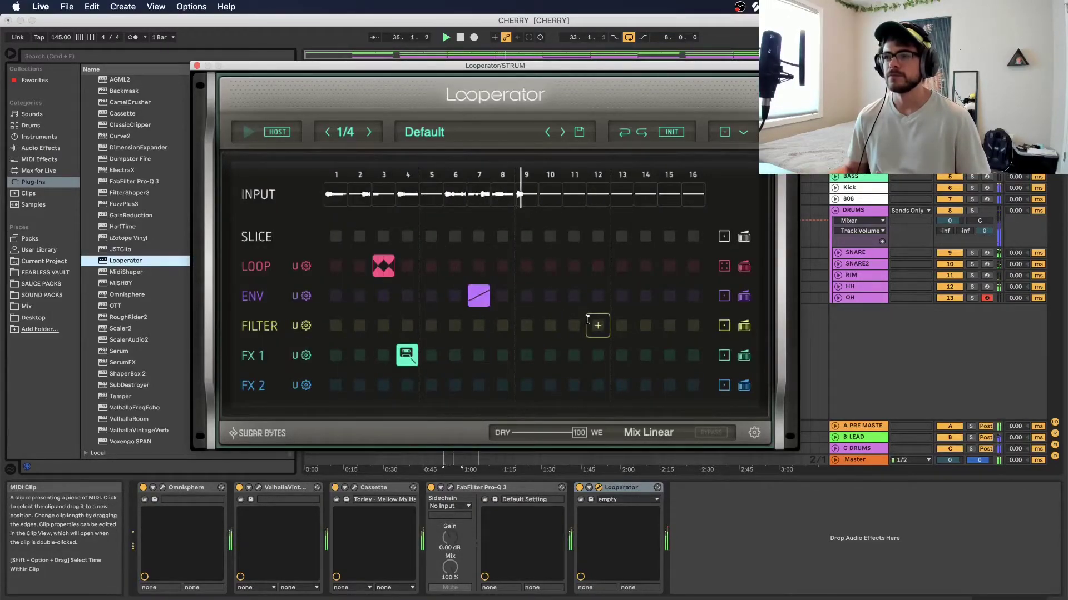
Step: Put the User 2 effect on step 13 of the FX 1 row and listen to the loop
{"action": "left_click", "coordinate": [621, 357]}
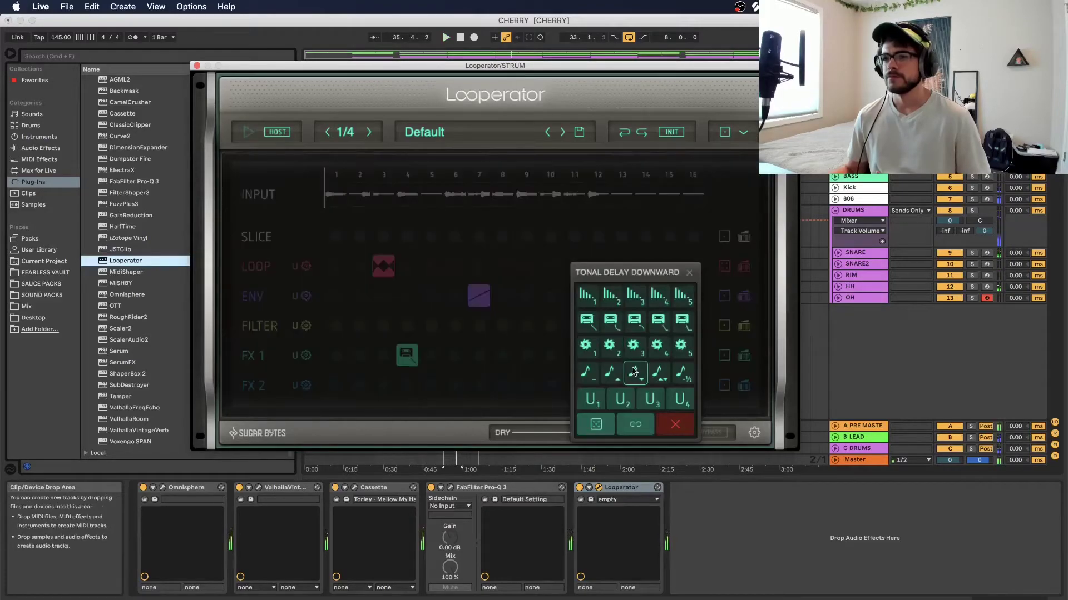
{"action": "left_click", "coordinate": [620, 400]}
{"action": "key", "text": "space"}
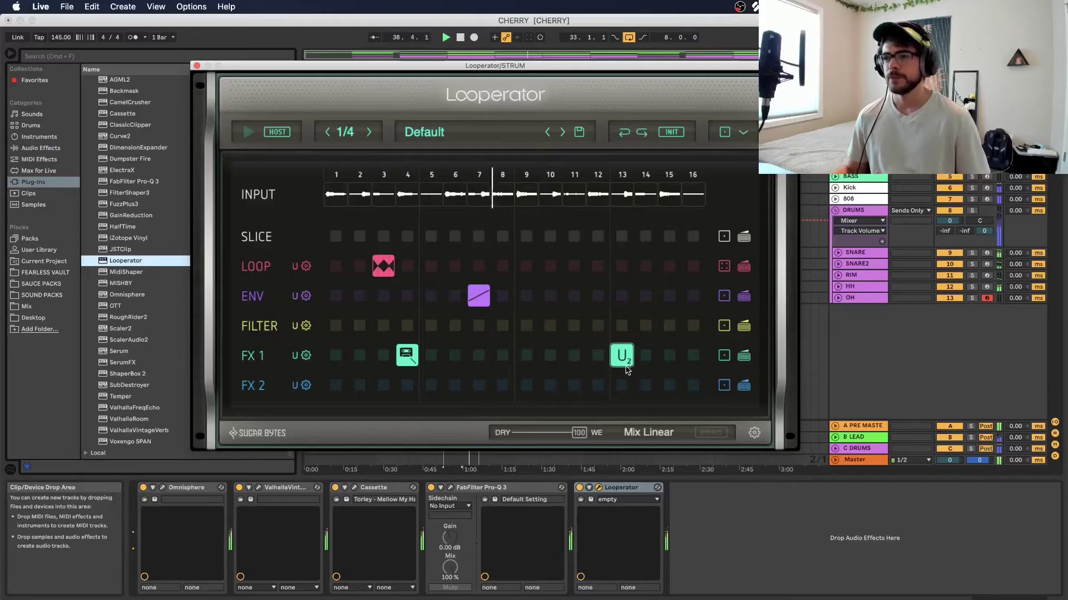
Step: Put a phaser on step 9 of the FX 2 row, switch it to the star-marked phaser variant, and play the loop
{"action": "left_click", "coordinate": [522, 386]}
{"action": "left_click", "coordinate": [522, 384]}
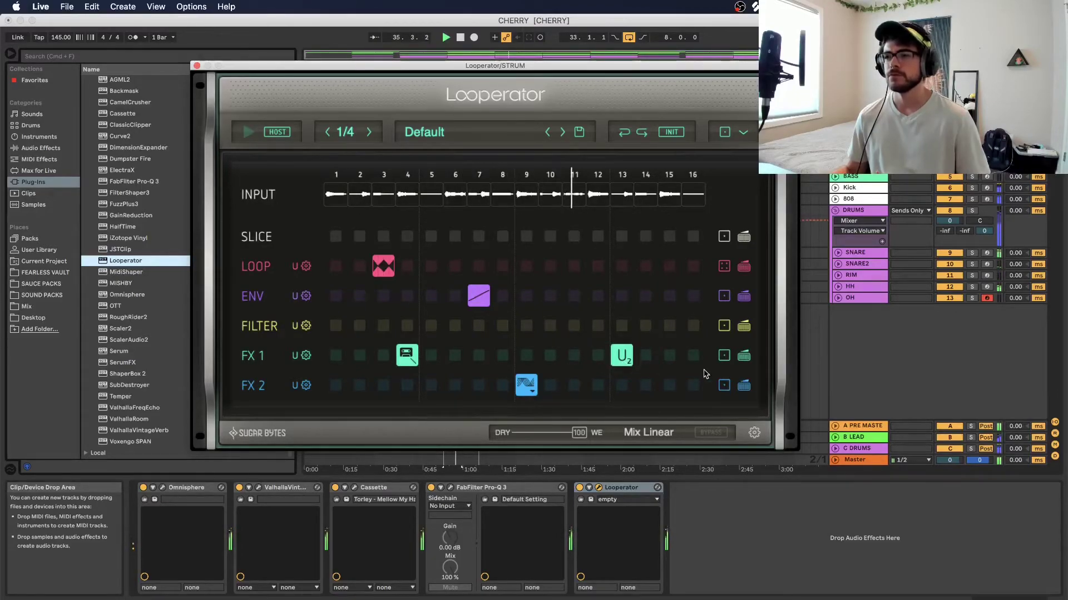
{"action": "left_click", "coordinate": [527, 385]}
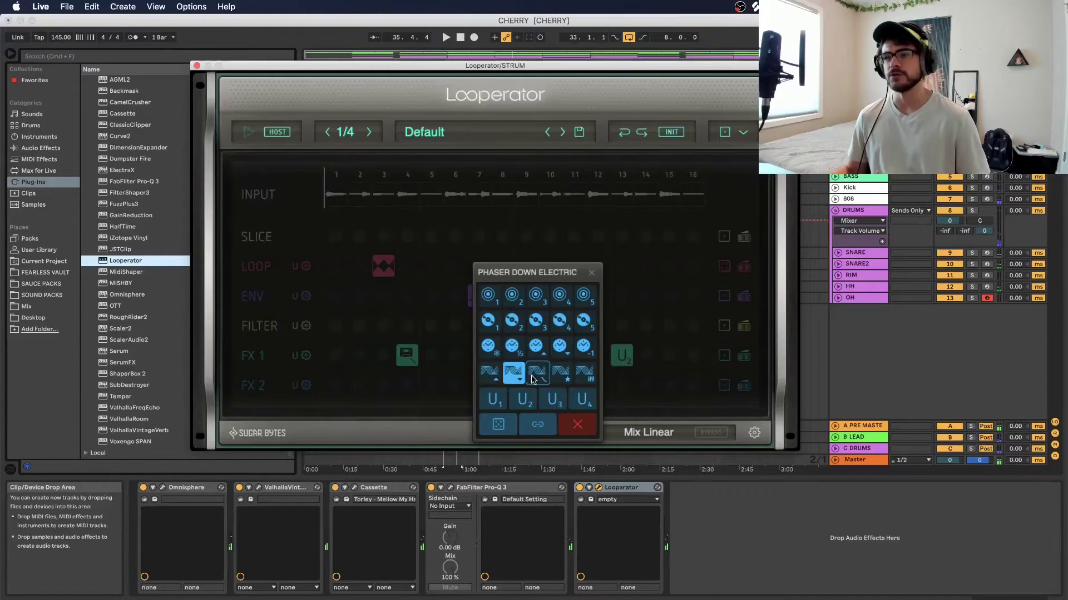
{"action": "left_click", "coordinate": [561, 374]}
{"action": "key", "text": "space"}
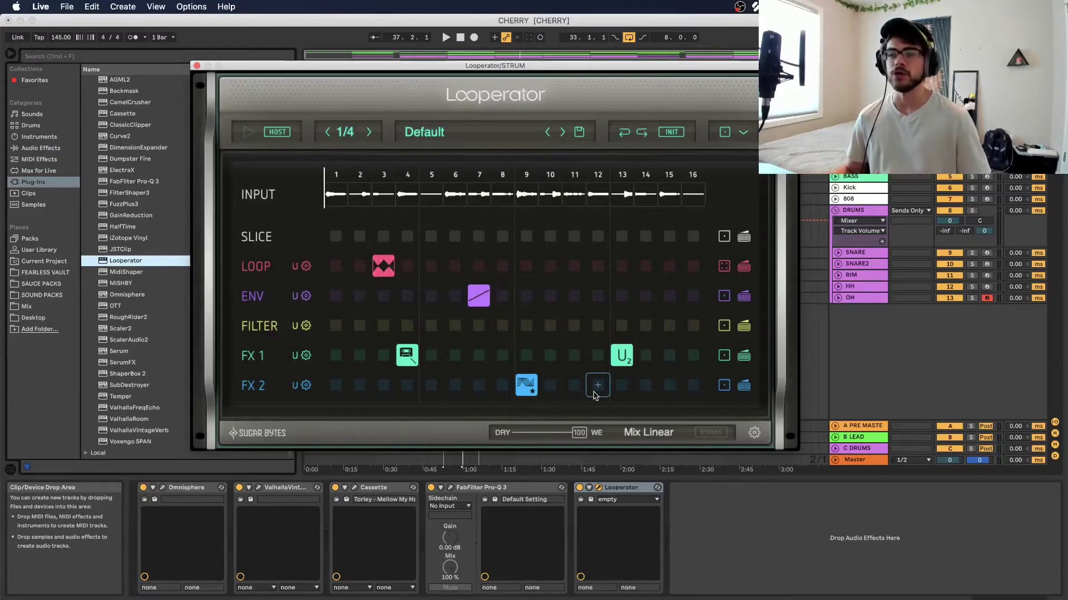
Step: Lower the STRUM Looperator's dry/wet mix while listening and settle on 30
{"action": "left_click_drag", "start_coordinate": [580, 435], "coordinate": [557, 441]}
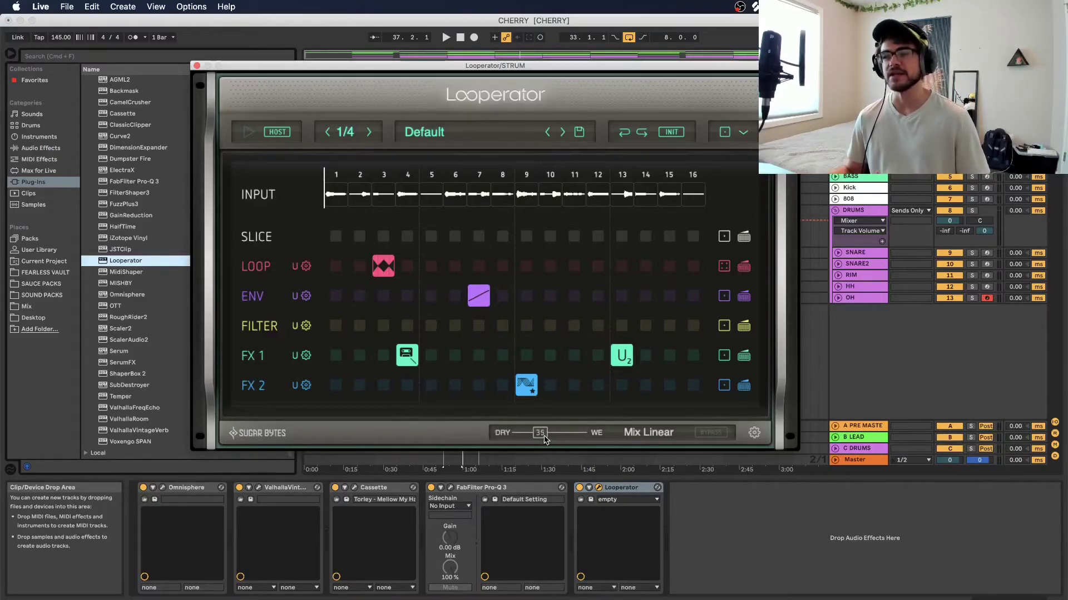
{"action": "key", "text": "space"}
{"action": "left_click_drag", "start_coordinate": [545, 439], "coordinate": [540, 440]}
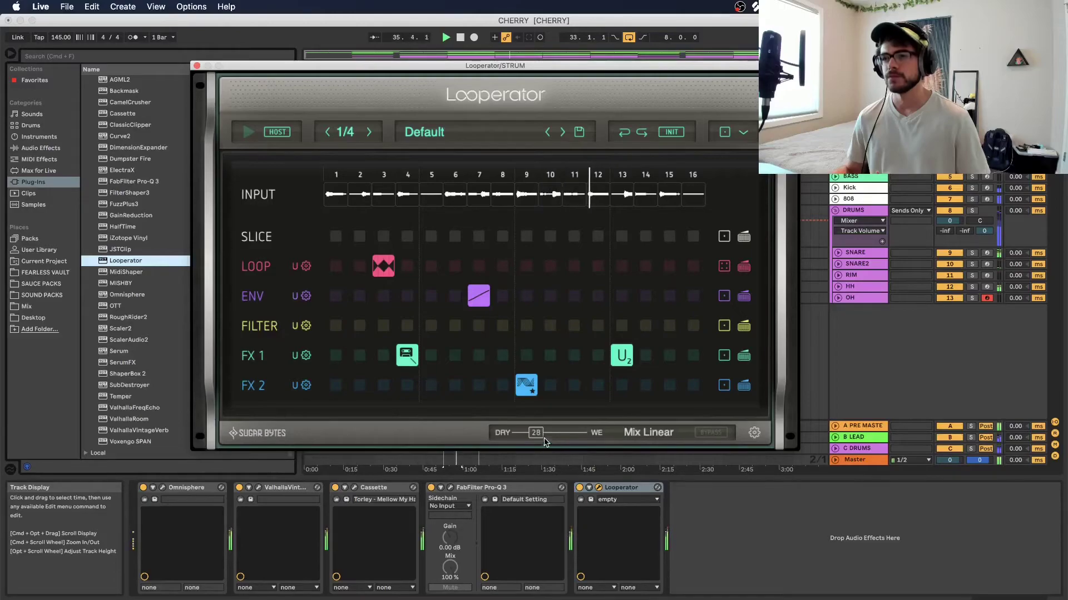
{"action": "left_click_drag", "start_coordinate": [537, 437], "coordinate": [538, 438]}
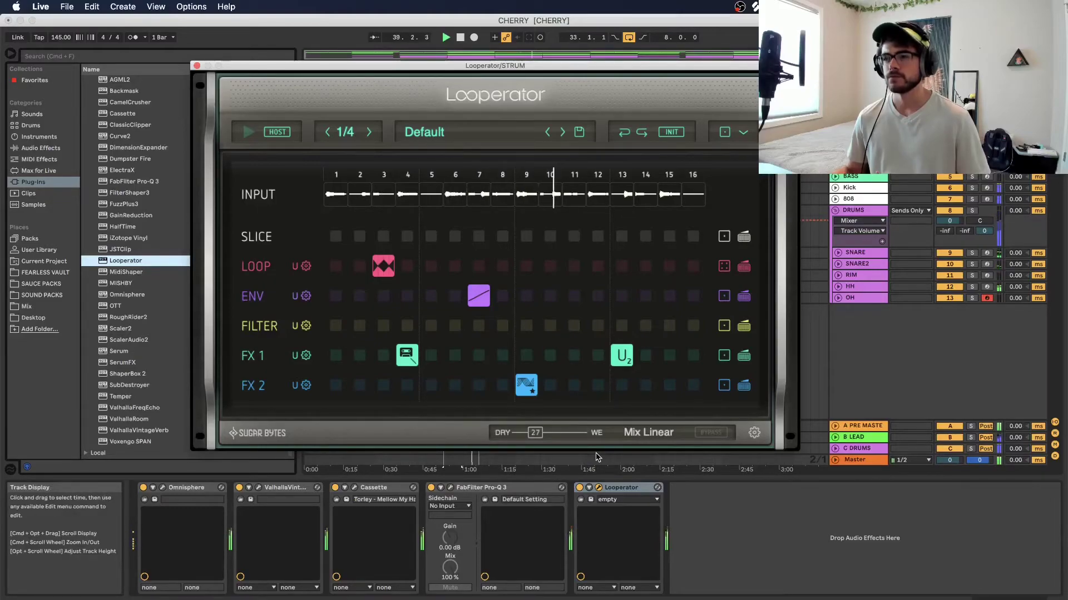
{"action": "left_click_drag", "start_coordinate": [536, 432], "coordinate": [540, 430]}
{"action": "key", "text": "space"}
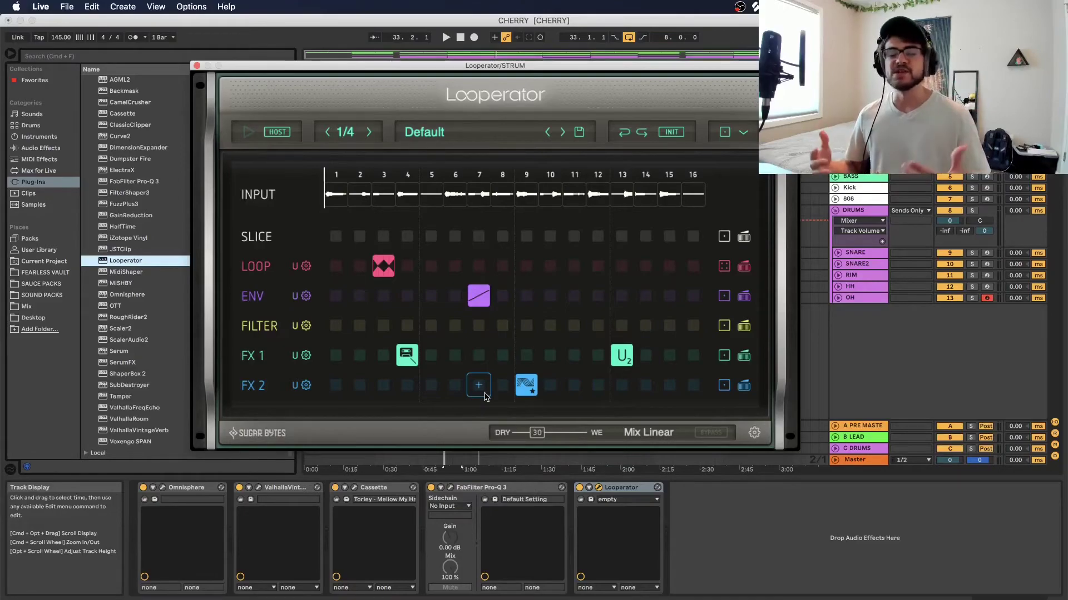